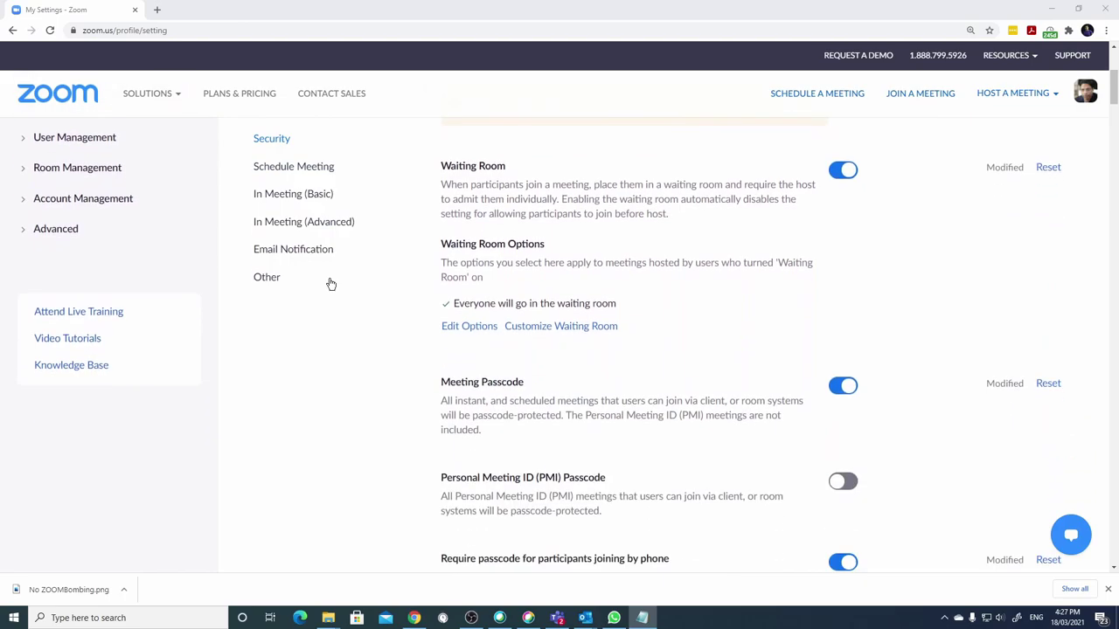
- Try toggling the requirement that only authenticated users can join meetings from the Web client on and off
scroll(330, 282, "down", 5)
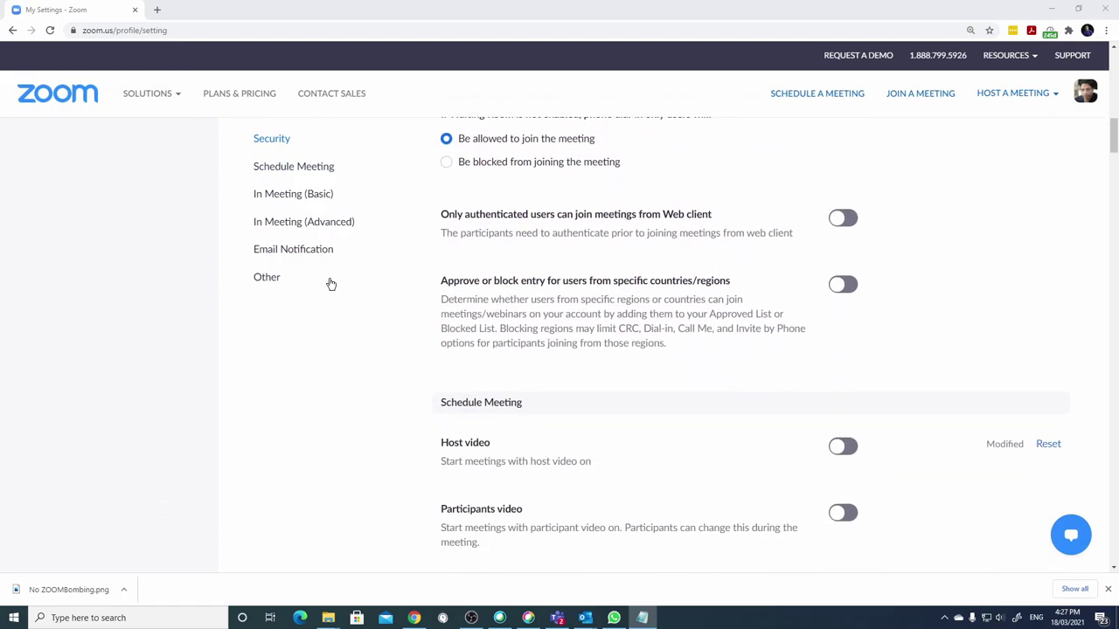
left_click(853, 220)
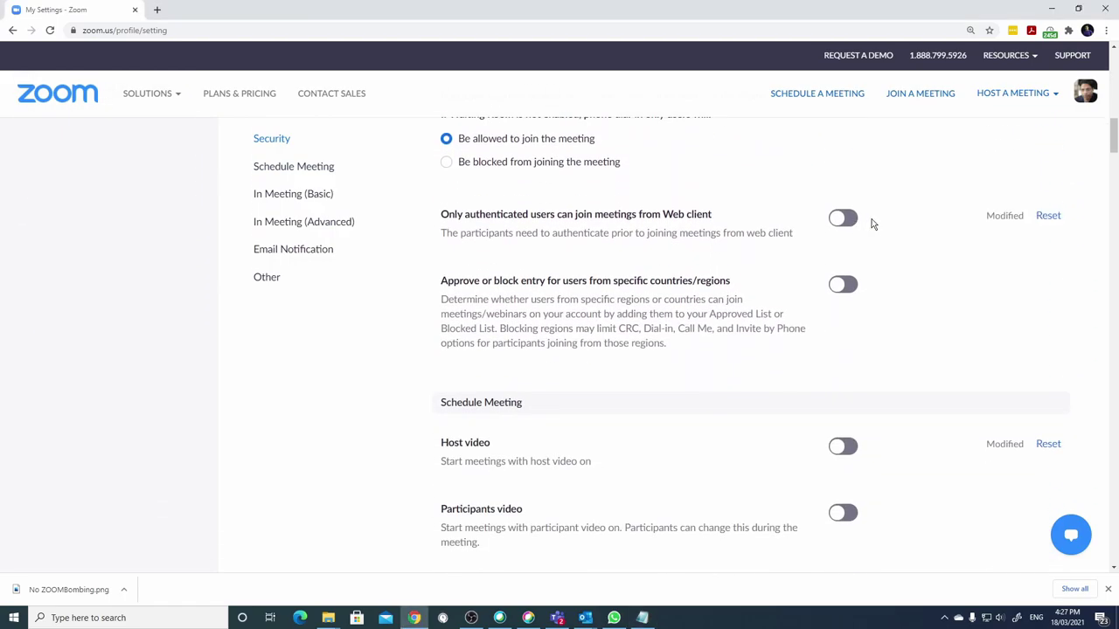
left_click(844, 219)
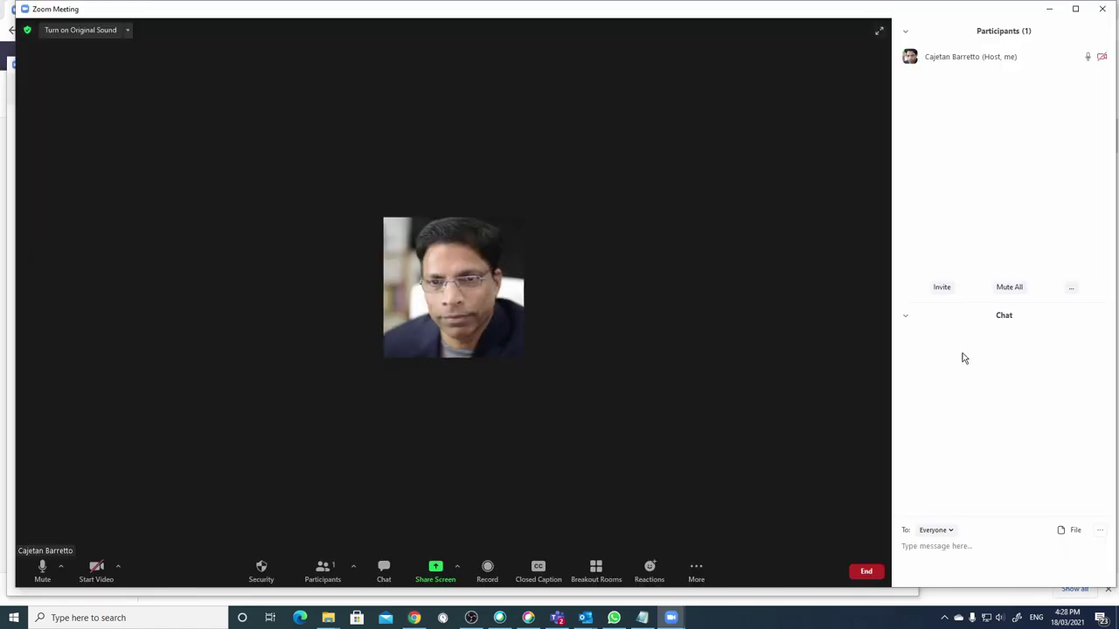
- Show the Zoom meeting's participants list and stop allowing participants to unmute themselves
key("alt+u")
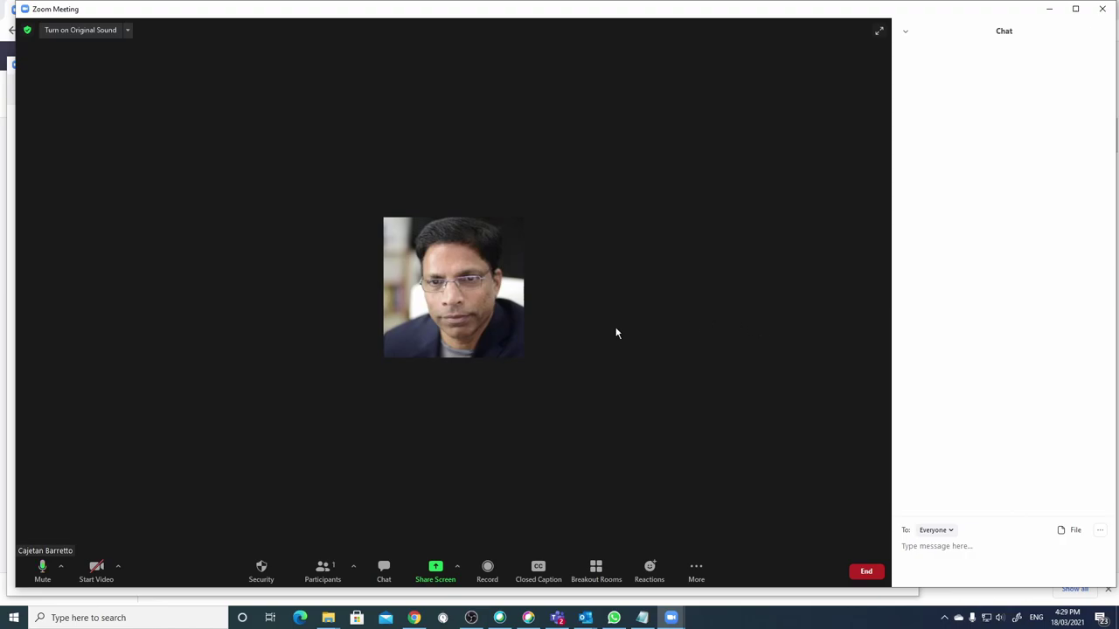
left_click(324, 573)
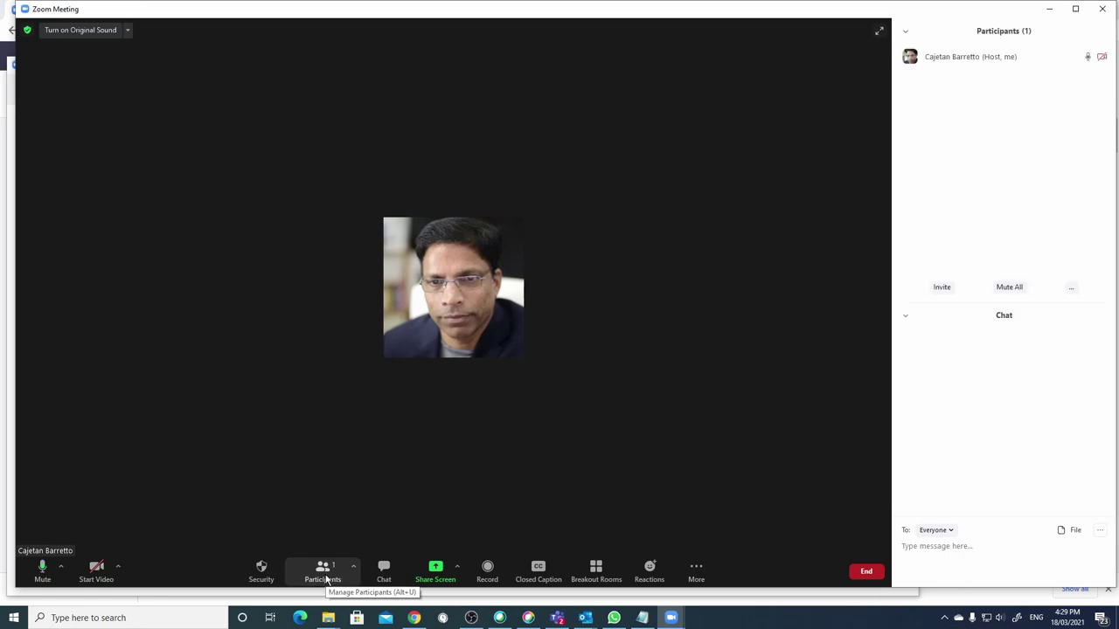
left_click(1072, 290)
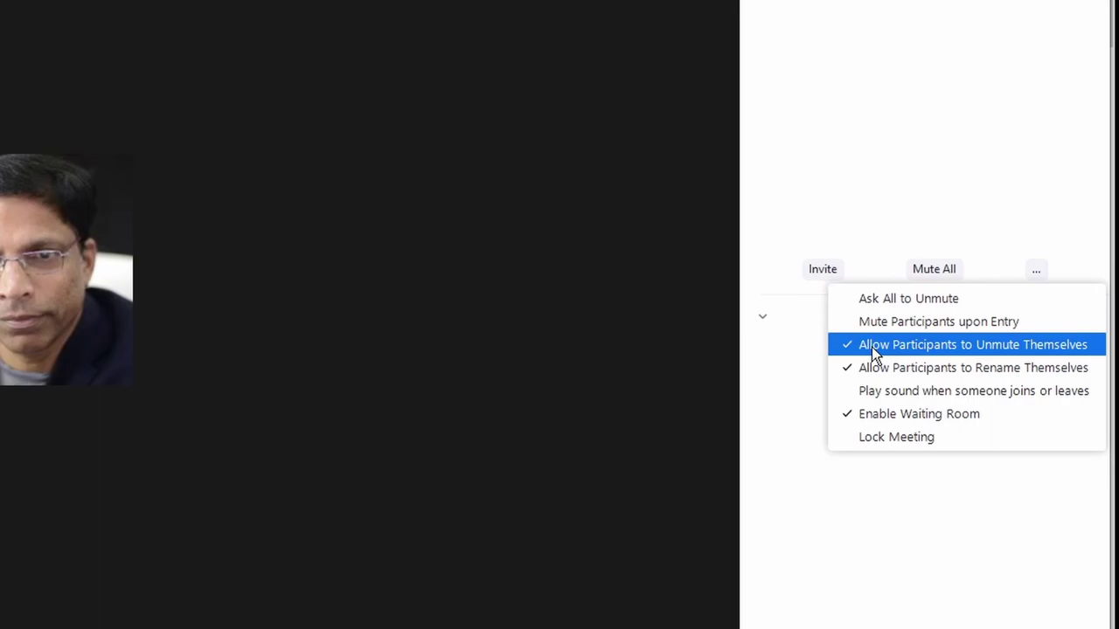
left_click(942, 346)
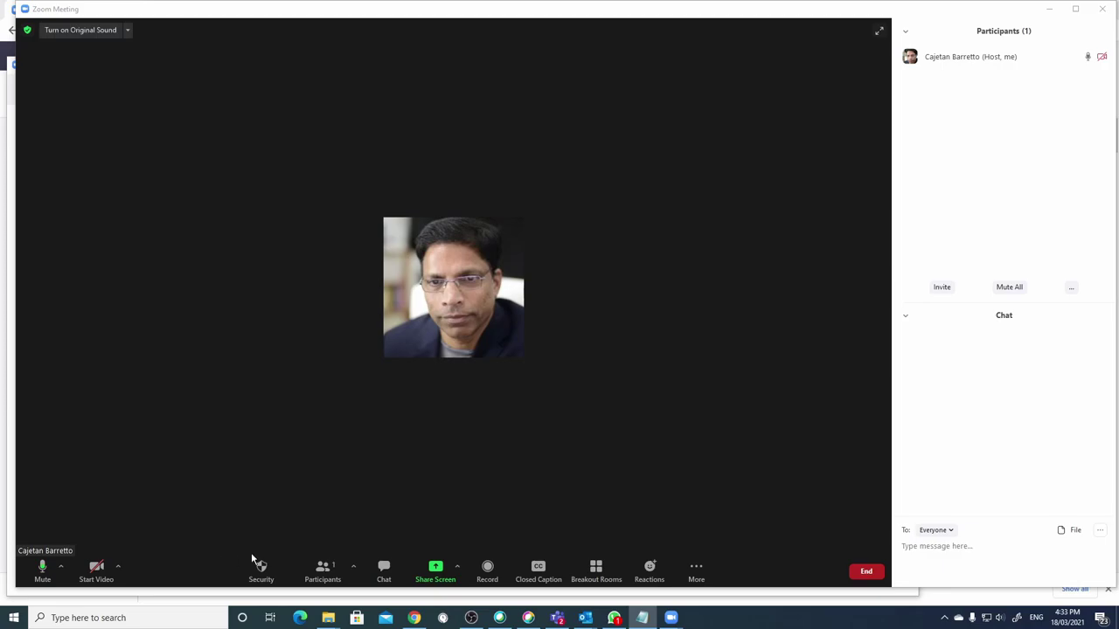
- Use the meeting's security options to stop allowing participants to share their screen
left_click(261, 573)
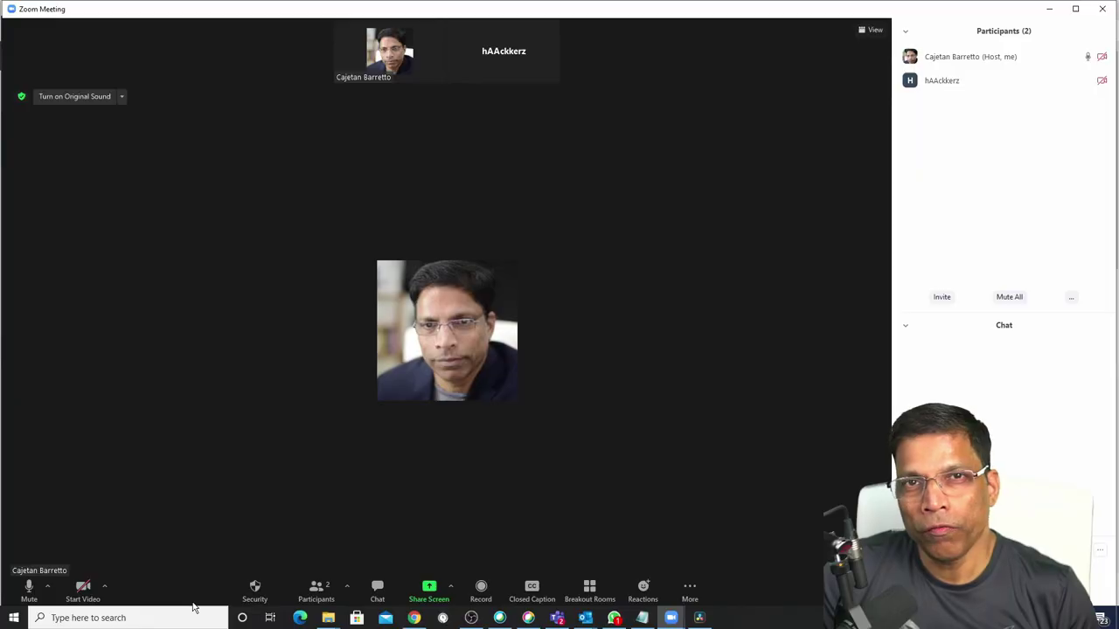
left_click(248, 593)
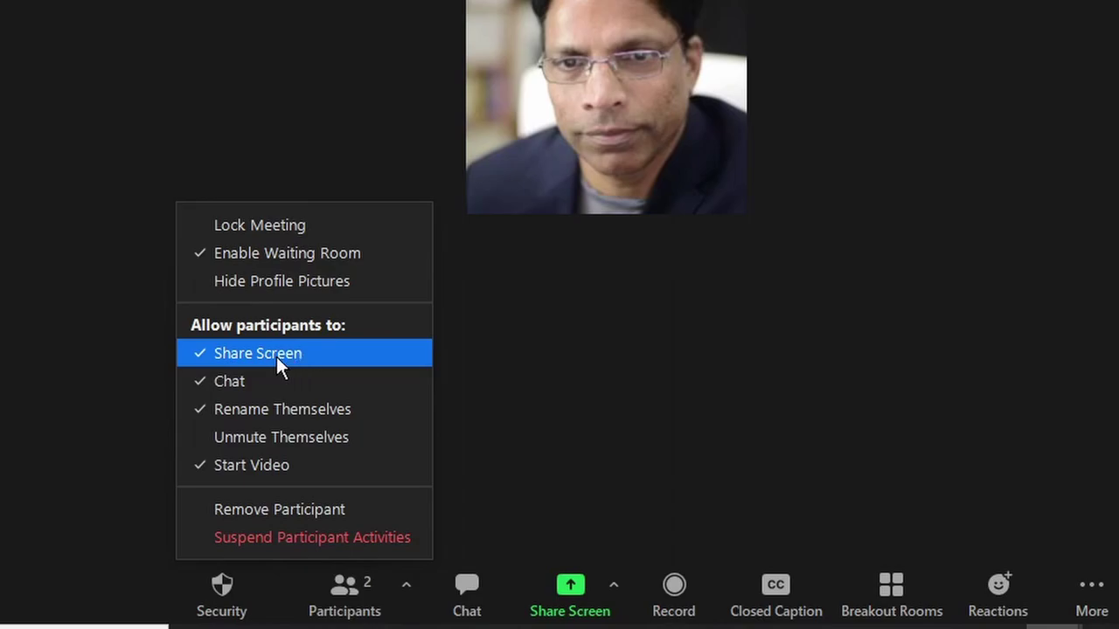
left_click(244, 358)
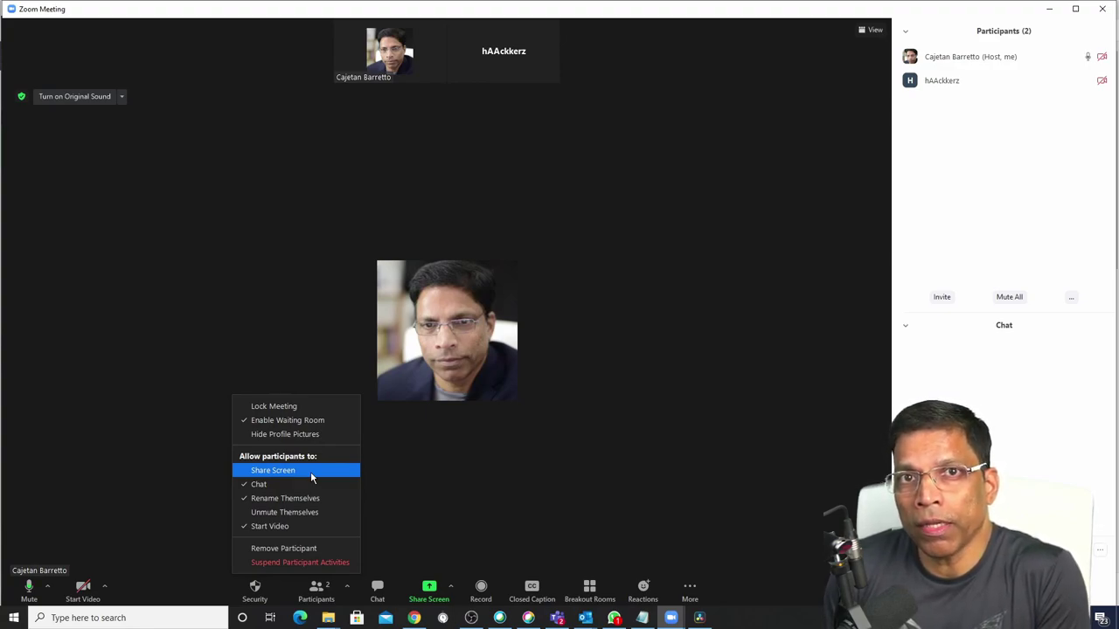
left_click(310, 471)
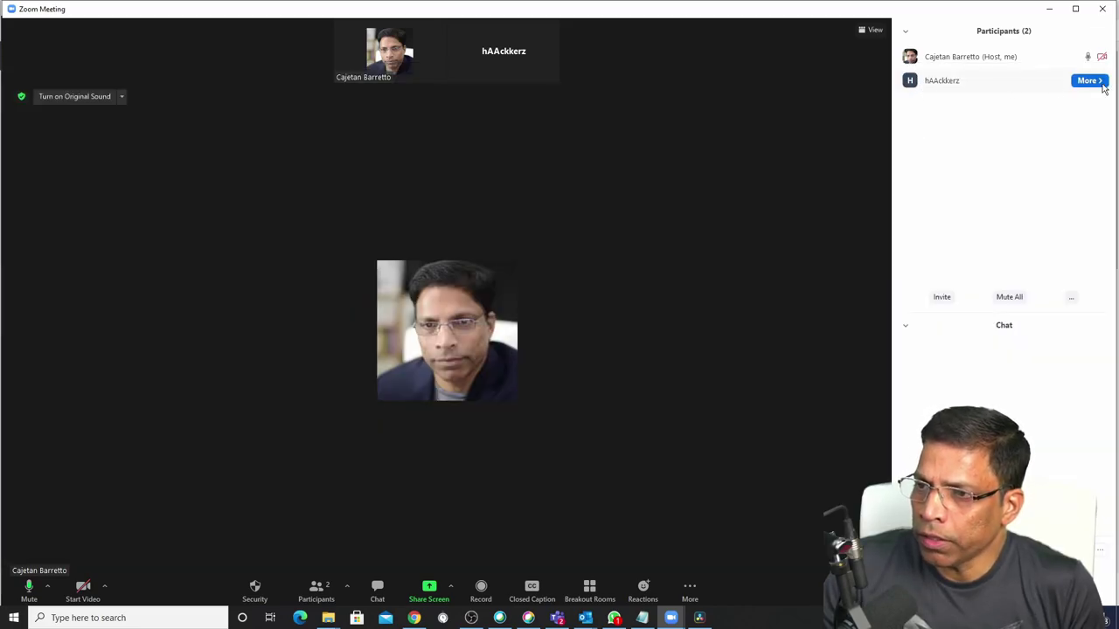
- Make the other participant in the meeting a co-host
left_click(1101, 83)
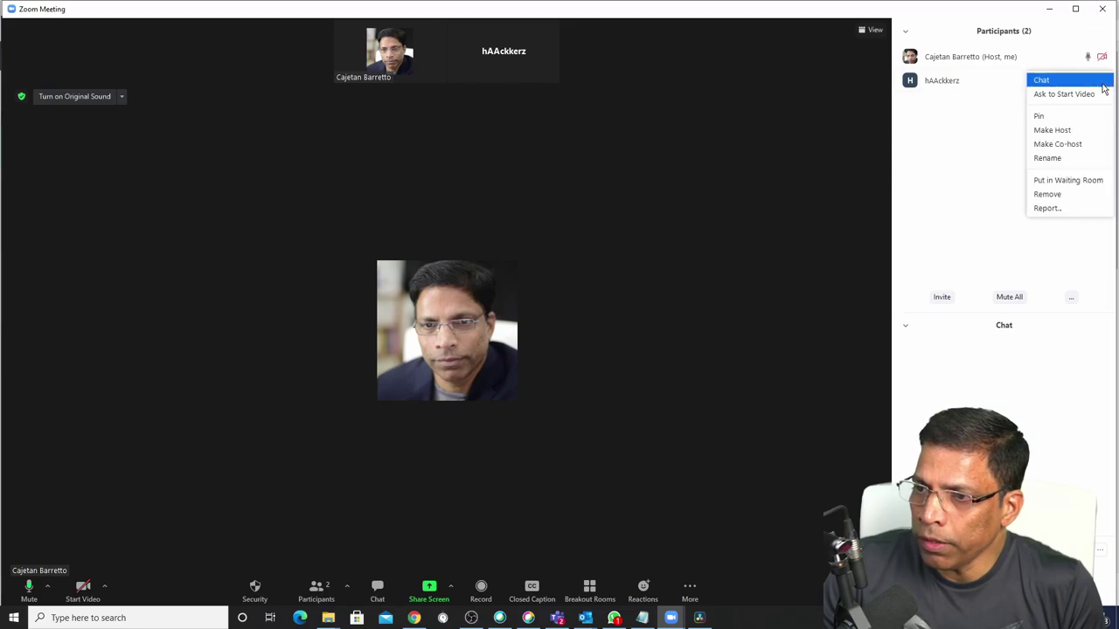
left_click(1065, 145)
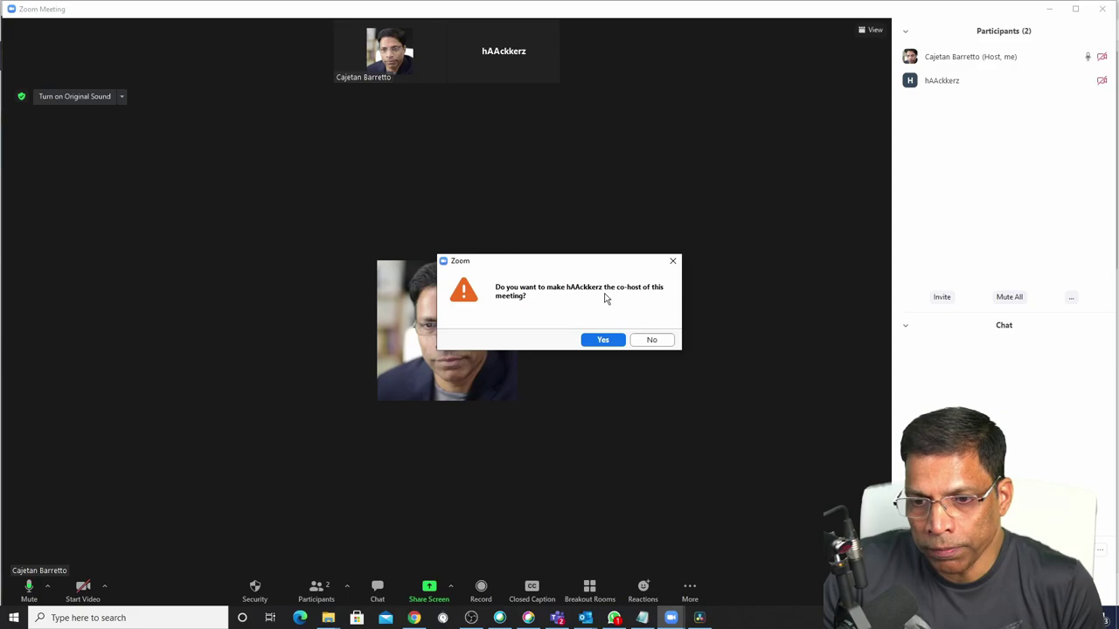
left_click(602, 339)
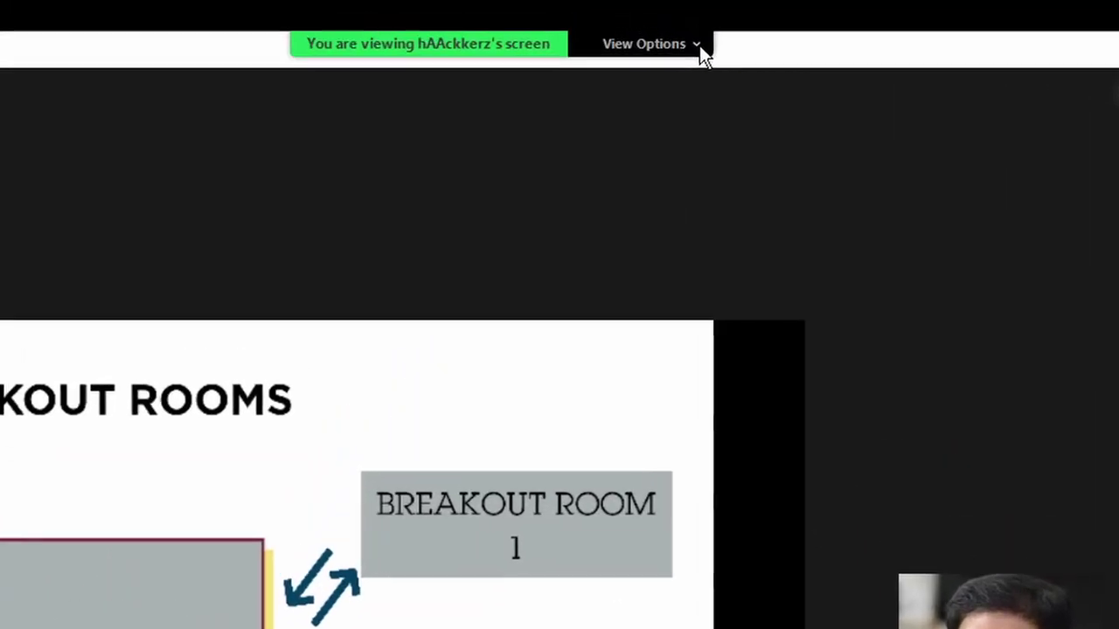
- Stop the co-host's screen sharing and remove their co-host permissions
left_click(654, 7)
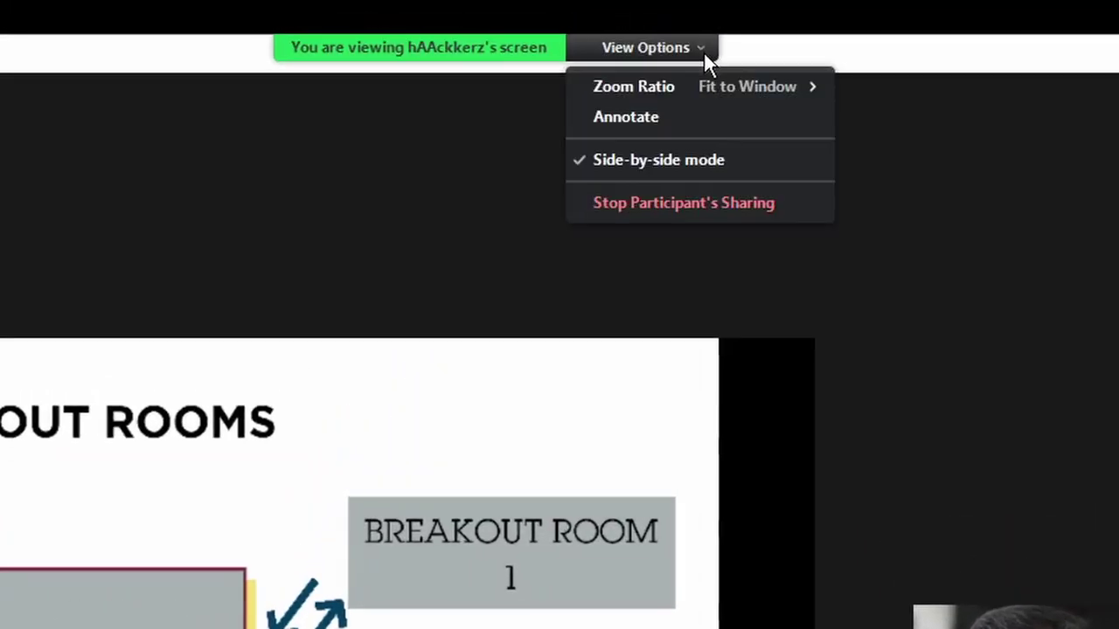
left_click(686, 202)
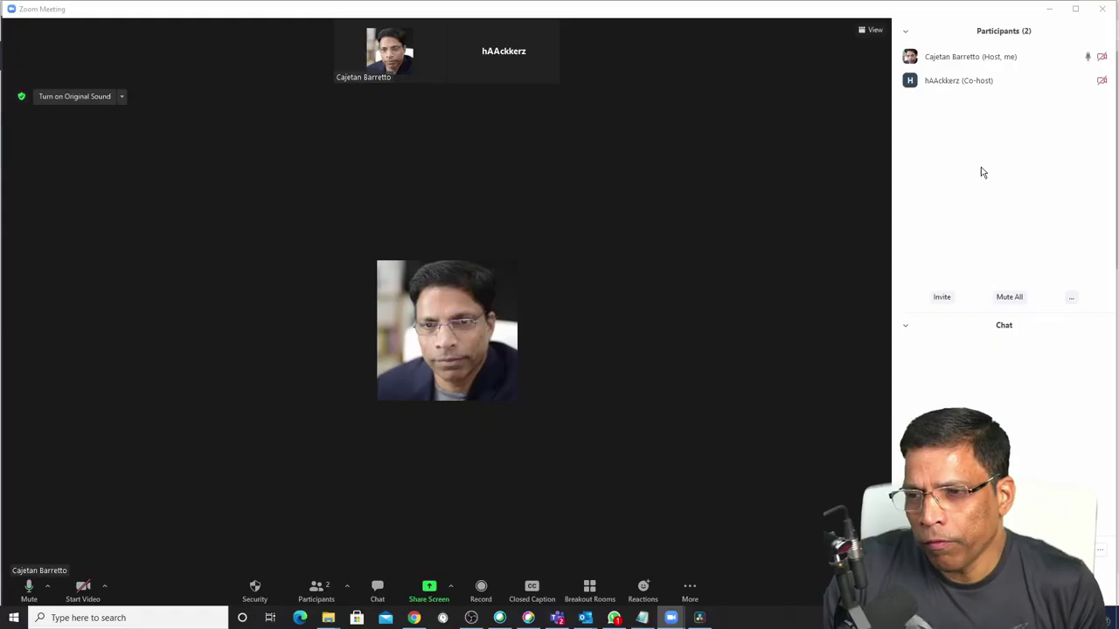
mouse_move(1011, 86)
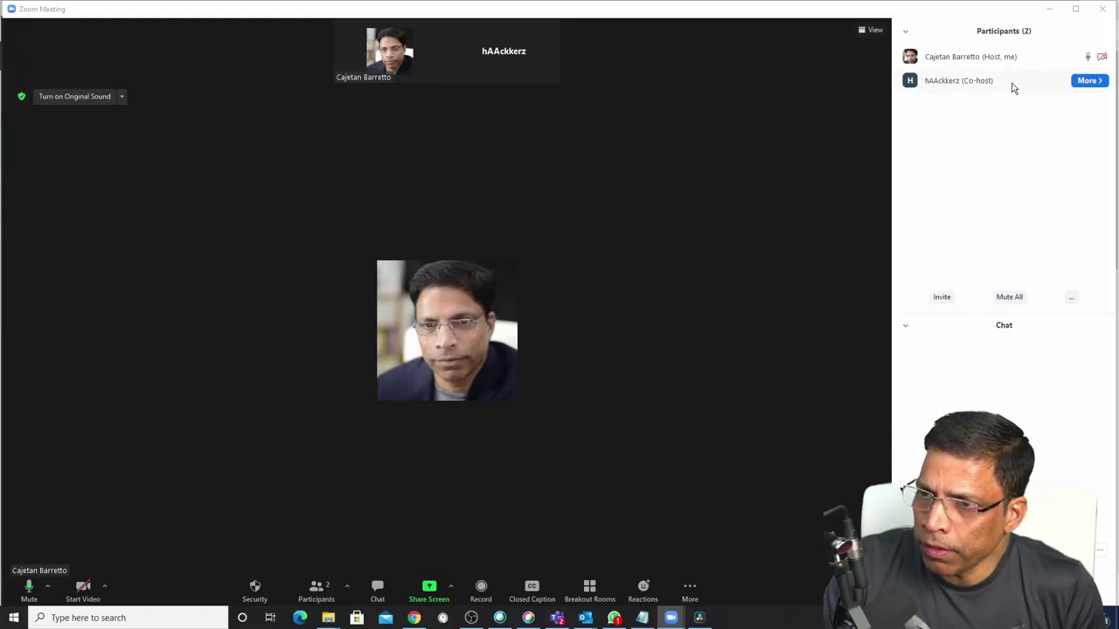
left_click(1103, 84)
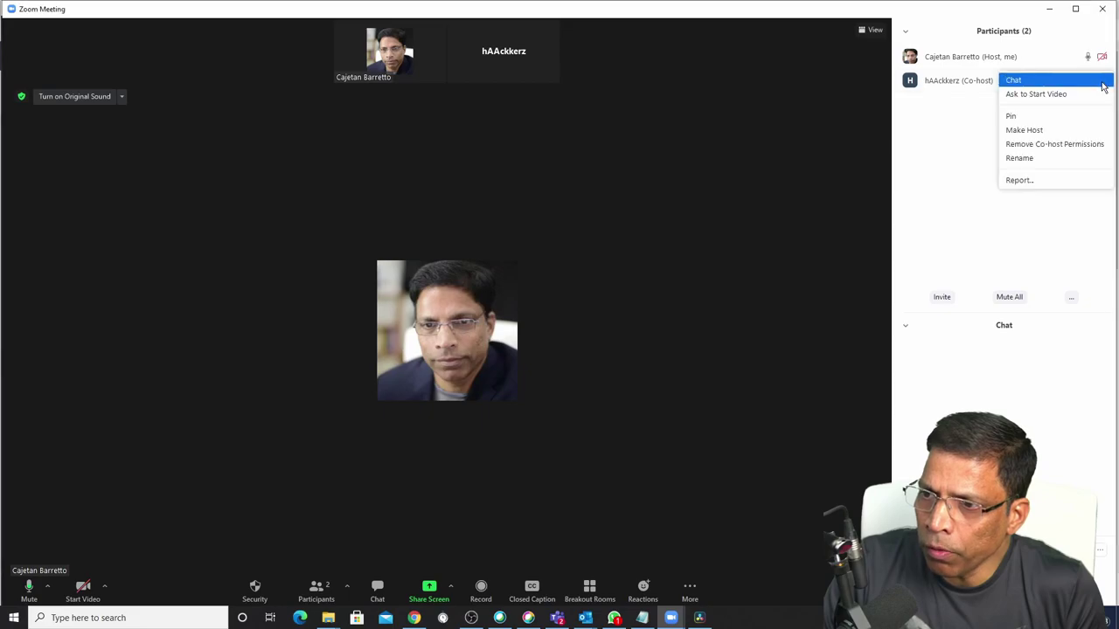
left_click(1070, 144)
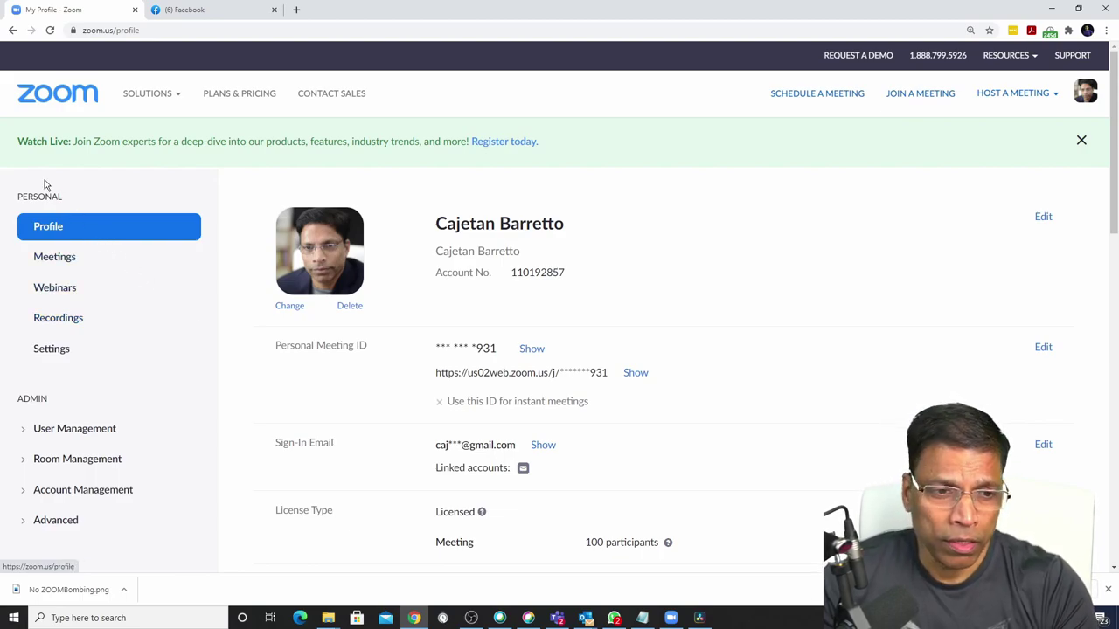
- Disable Screen sharing in the In Meeting (Basic) section of the Zoom web settings
left_click(50, 349)
scroll(621, 297, "down", 10)
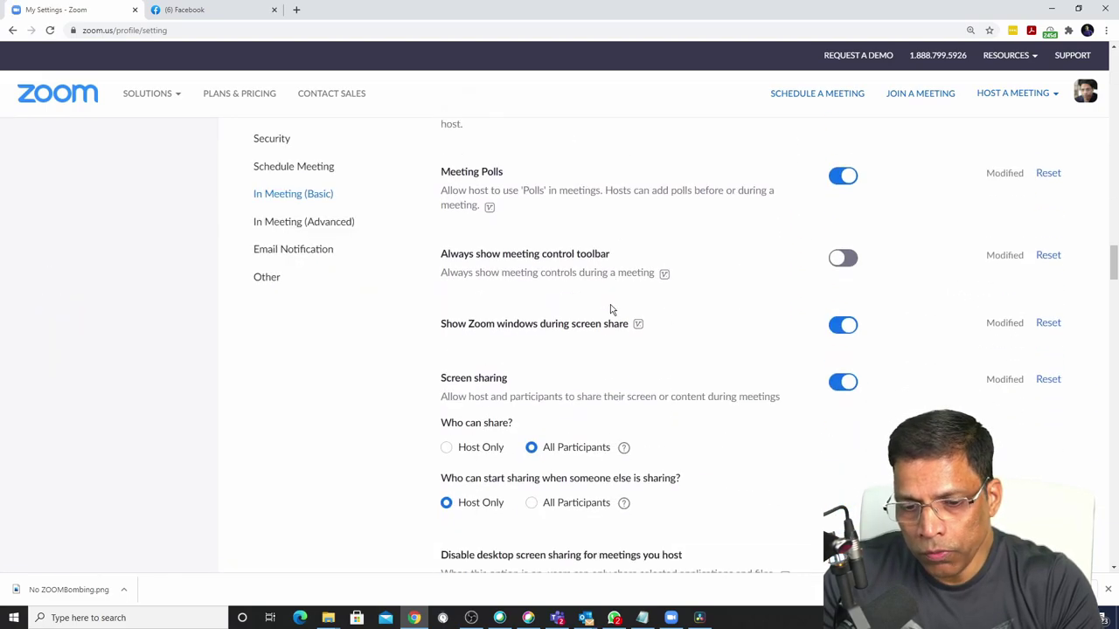
scroll(610, 307, "down", 1)
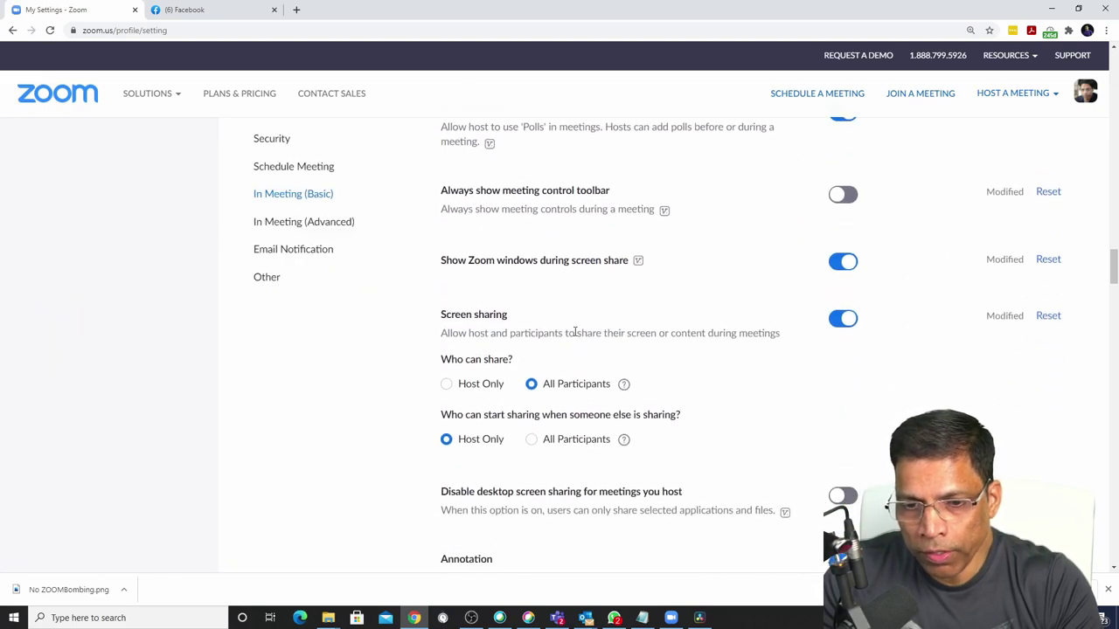
left_click(838, 322)
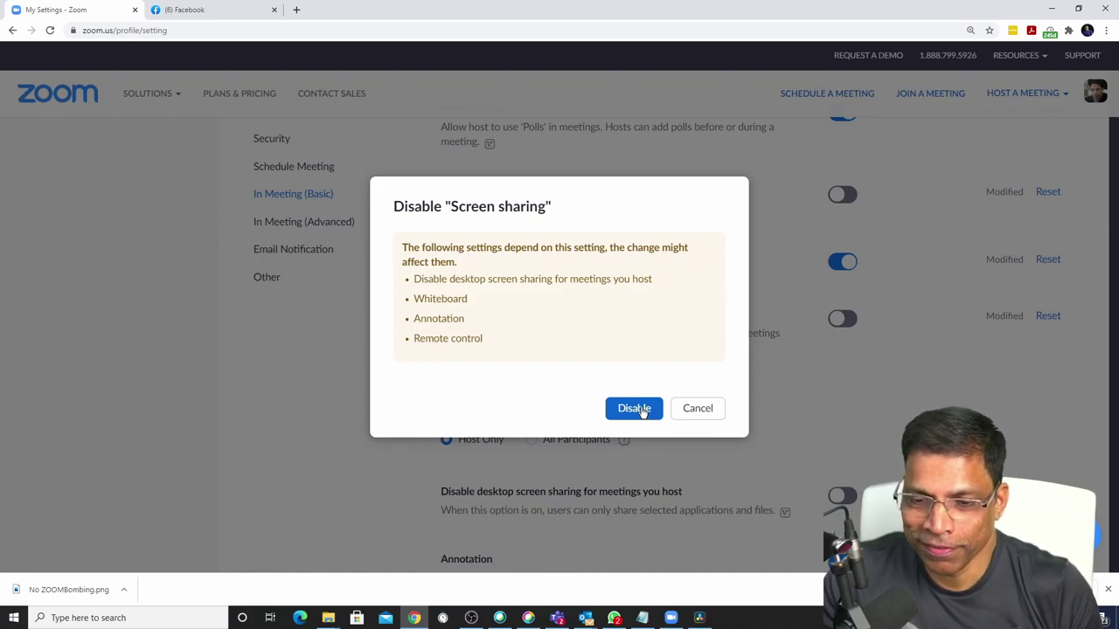
left_click(643, 412)
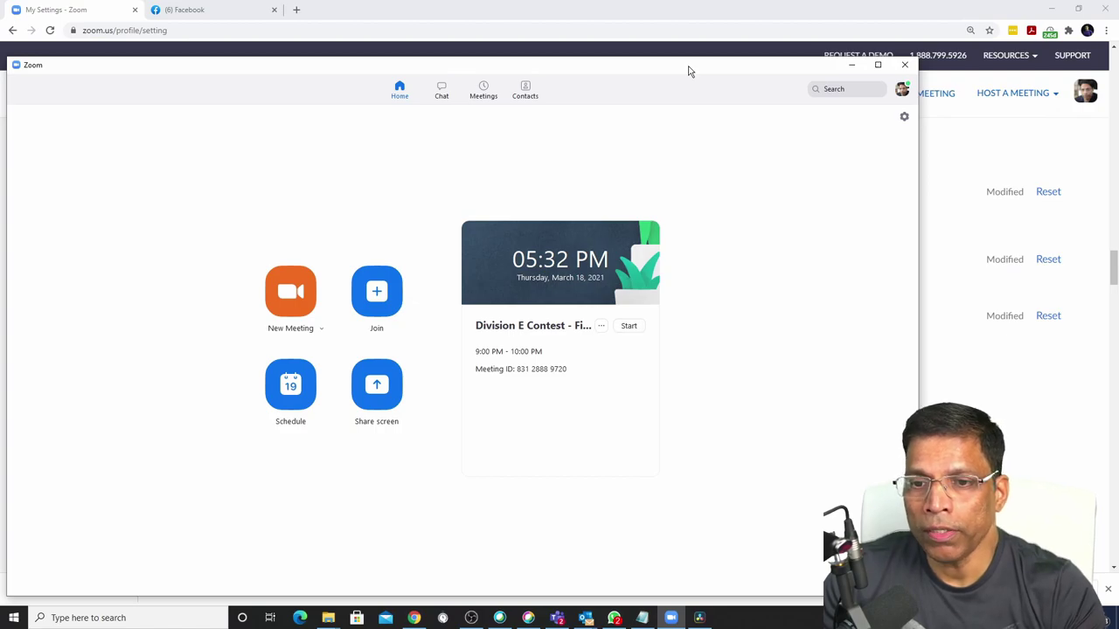
- Sign out of the Zoom desktop client and sign back in with the account password
left_click(903, 92)
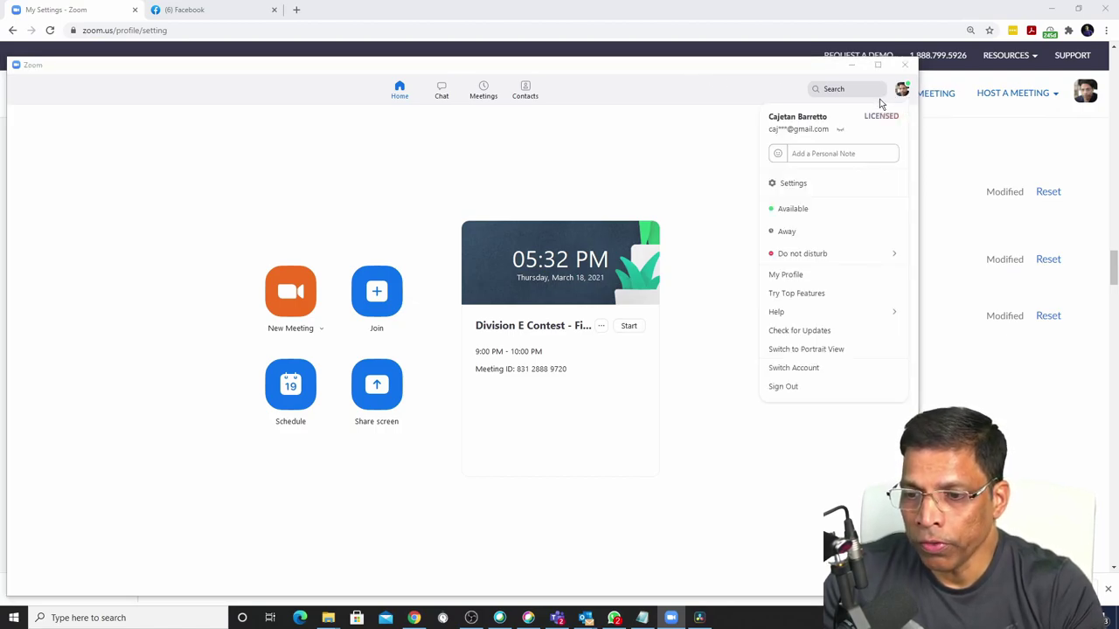
left_click(789, 390)
left_click(477, 305)
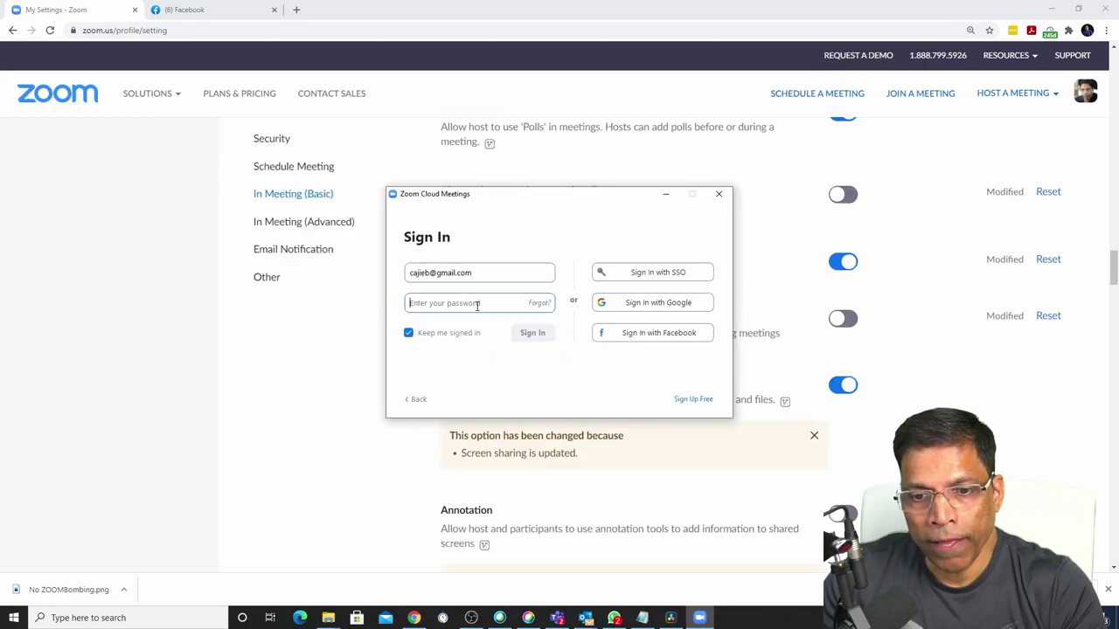
key("ctrl+v")
key("Return")
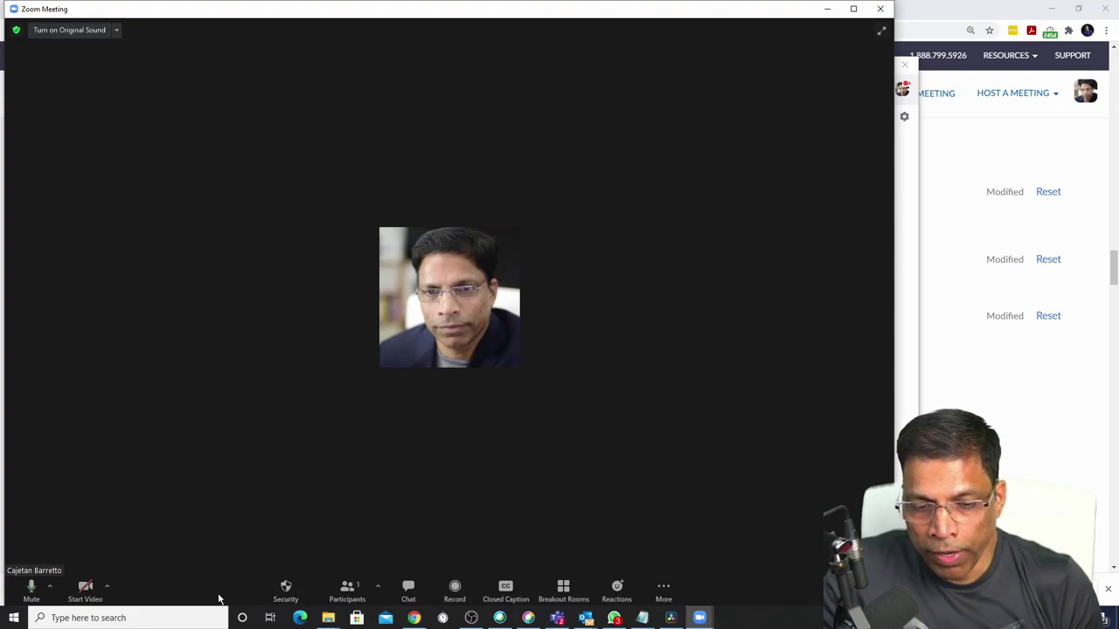
- Review the security options available in the new meeting, and turn Screen sharing back on in the Zoom web settings
left_click(291, 596)
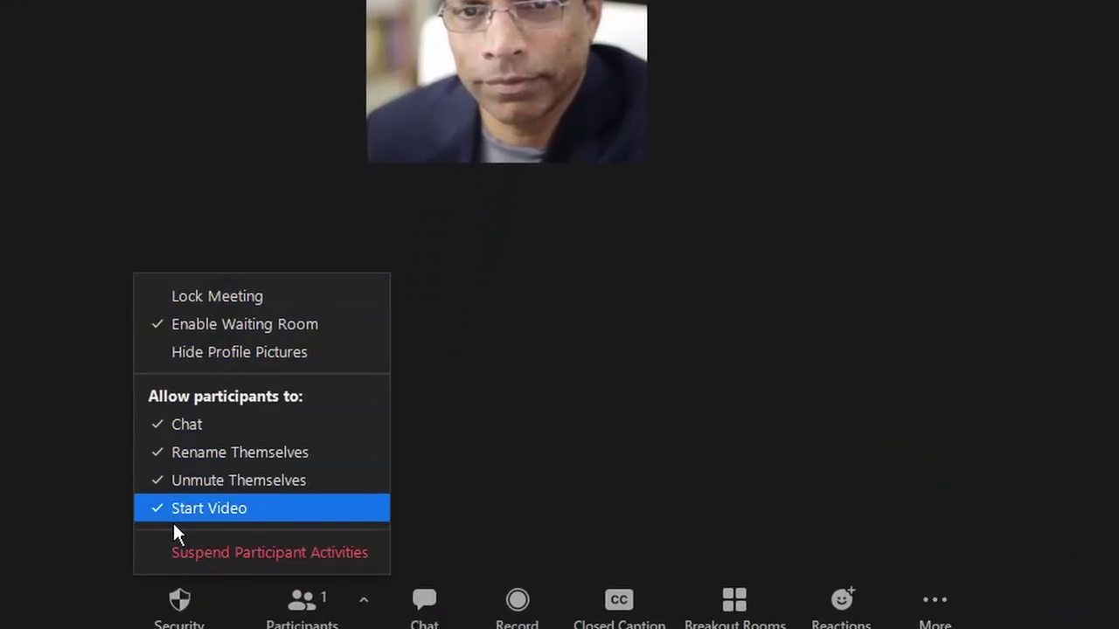
left_click(686, 477)
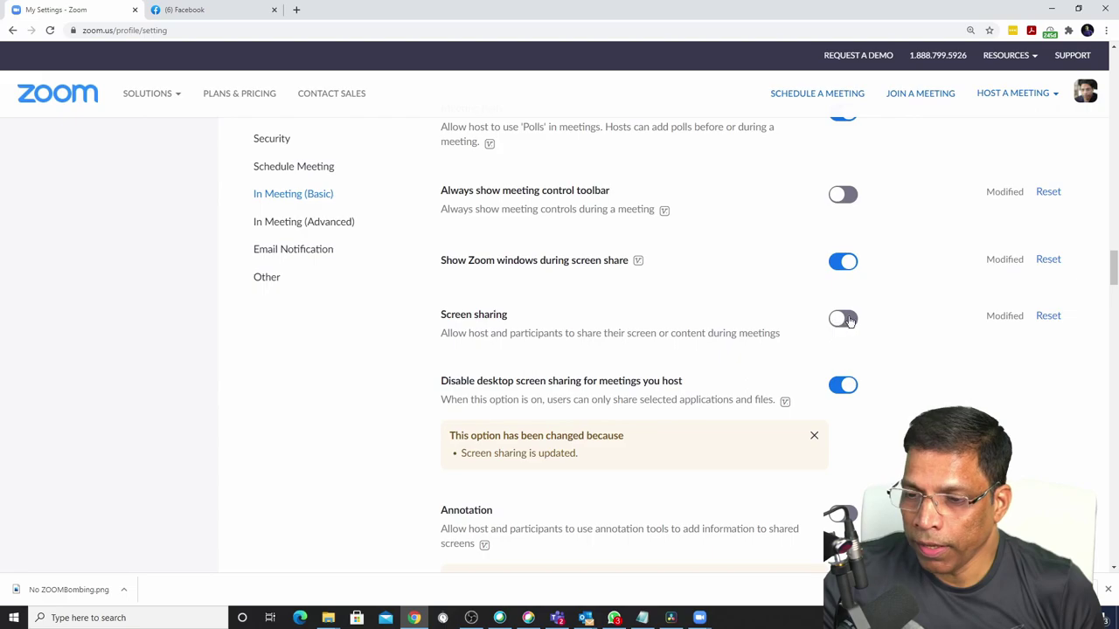
left_click(843, 319)
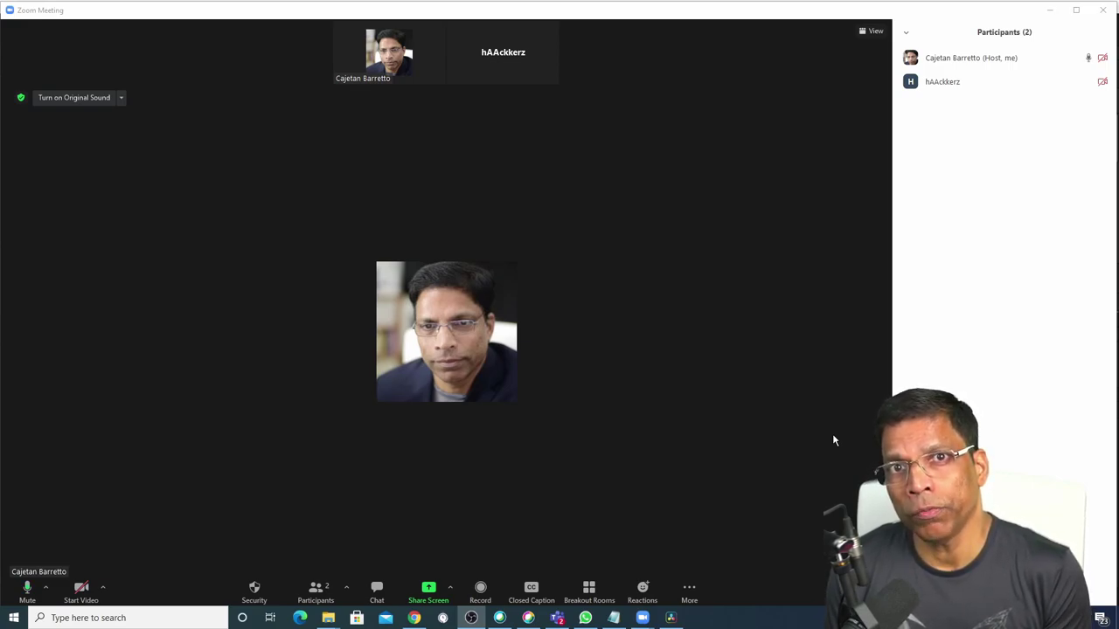
- Share the DUC Demo Meeting PowerPoint slide show in the meeting and disable annotation for others
left_click(833, 440)
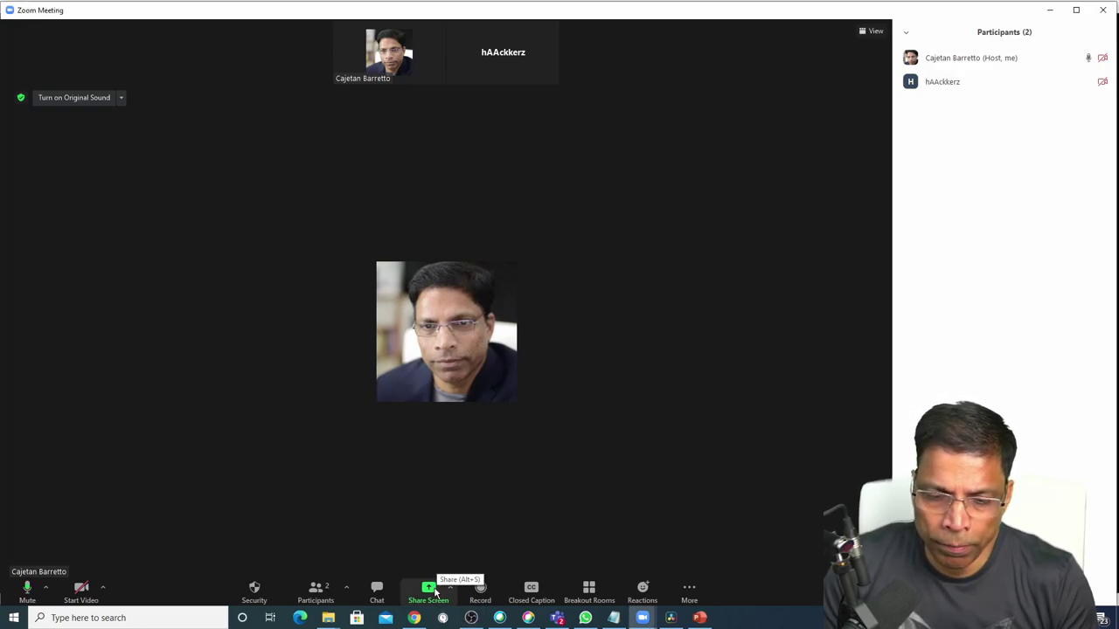
left_click(429, 587)
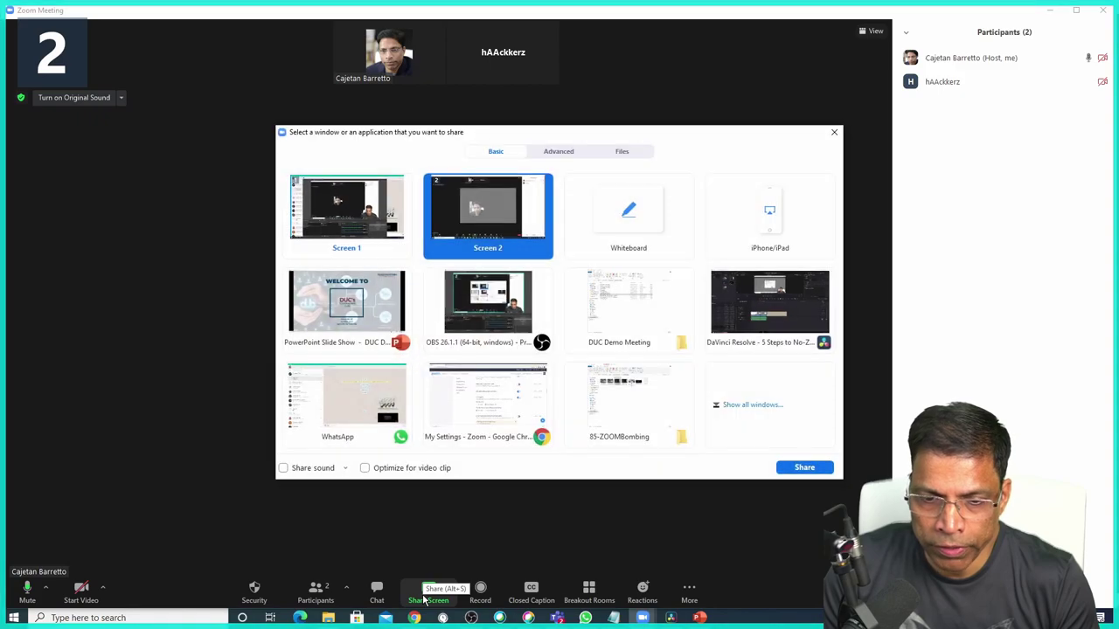
left_click(347, 305)
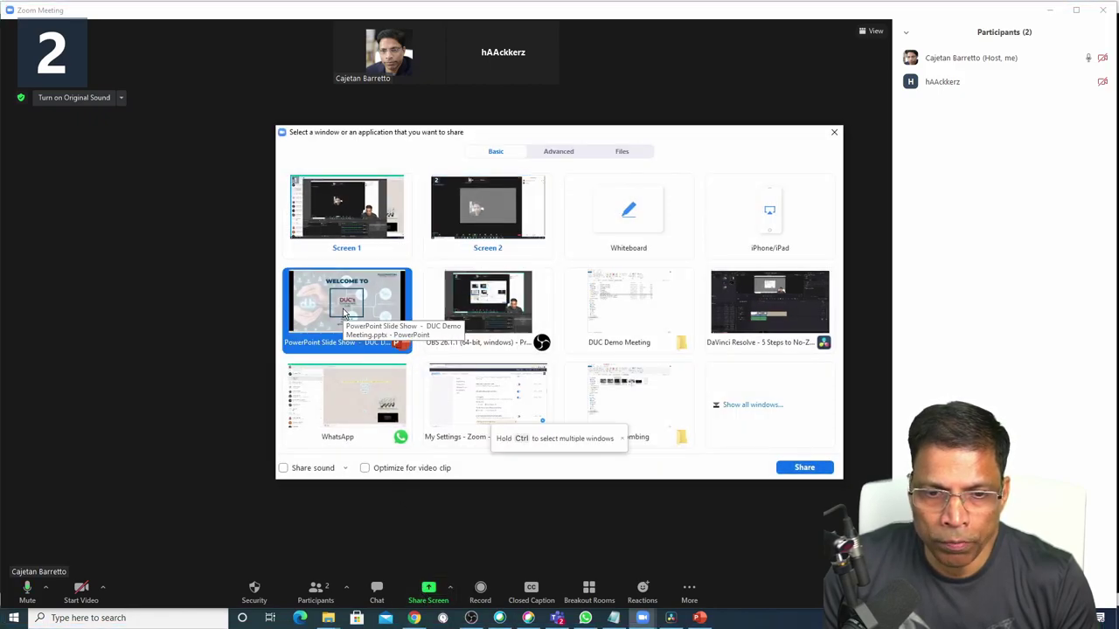
left_click(809, 467)
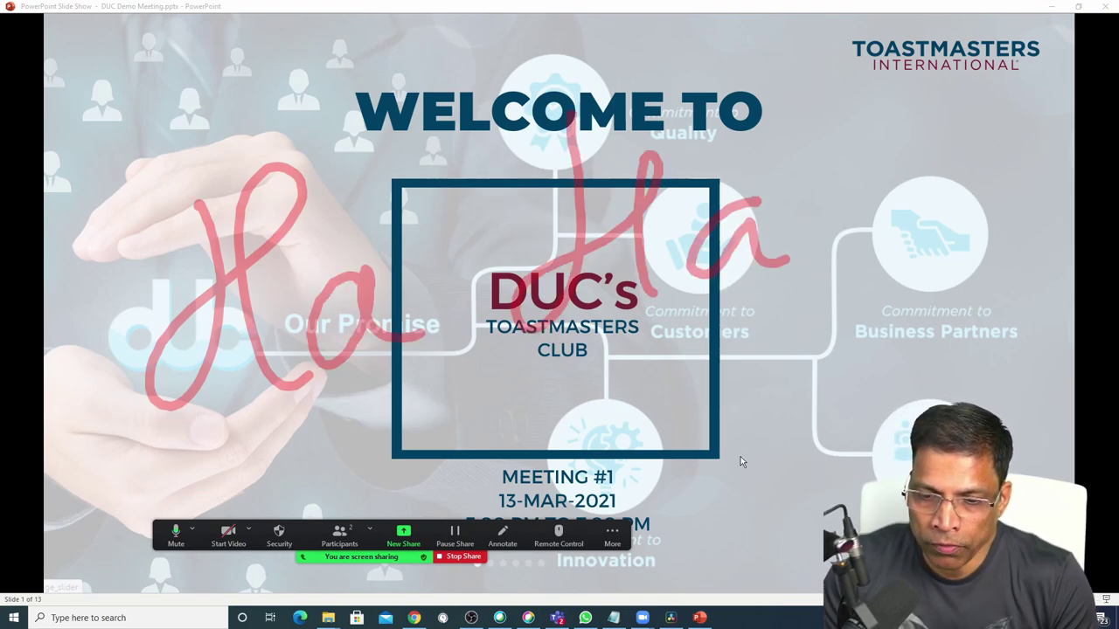
left_click(611, 535)
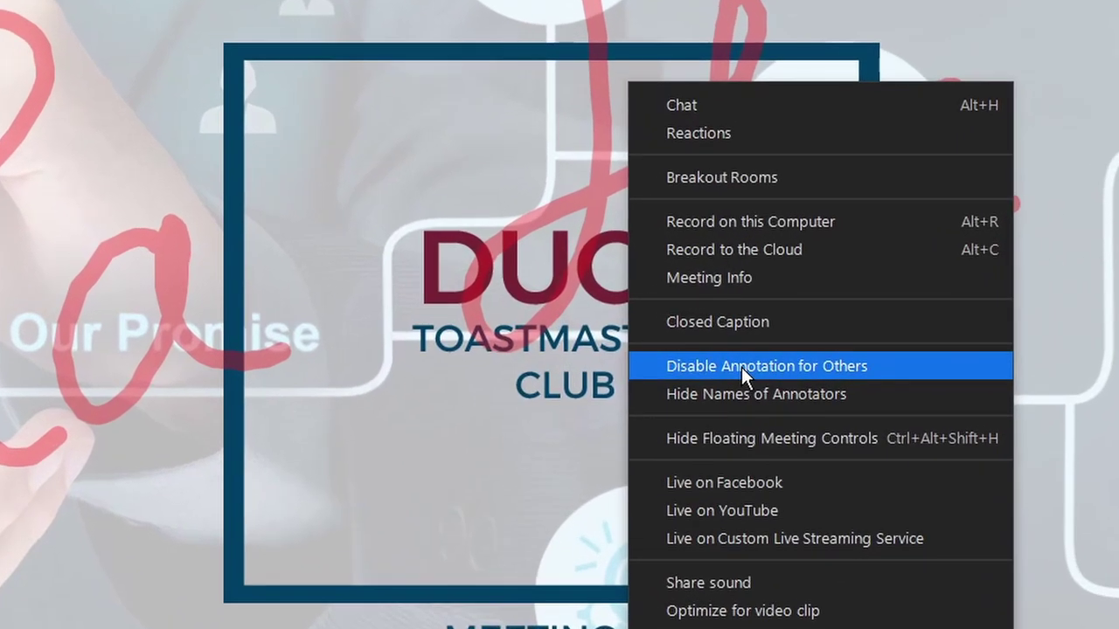
left_click(742, 368)
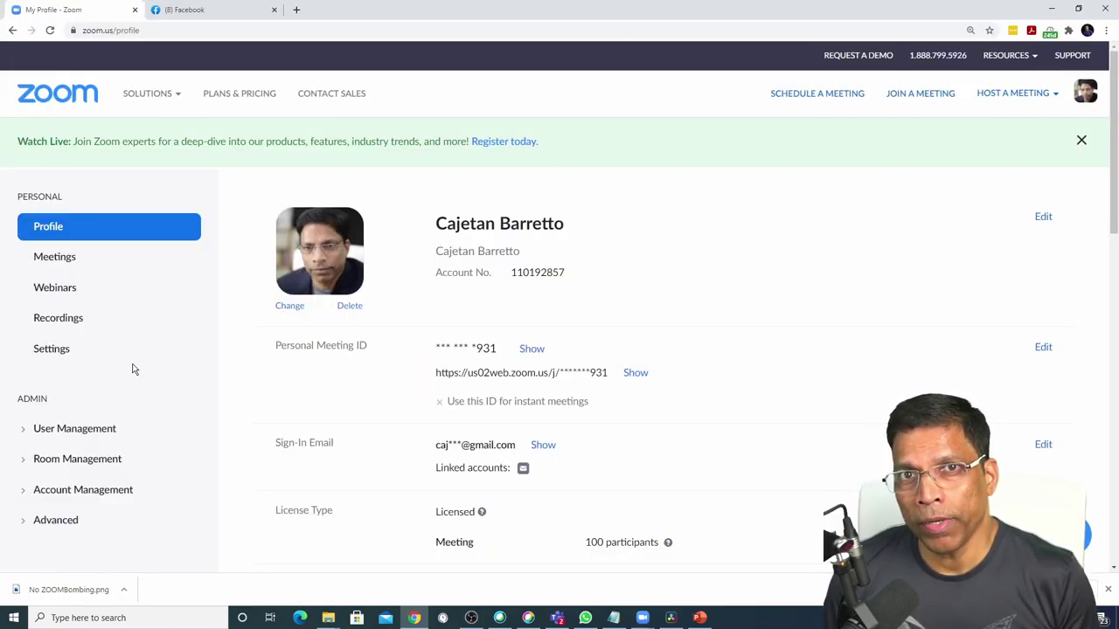
- Disable Annotation in the In Meeting (Basic) section of the Zoom web settings
left_click(39, 351)
scroll(570, 365, "down", 3)
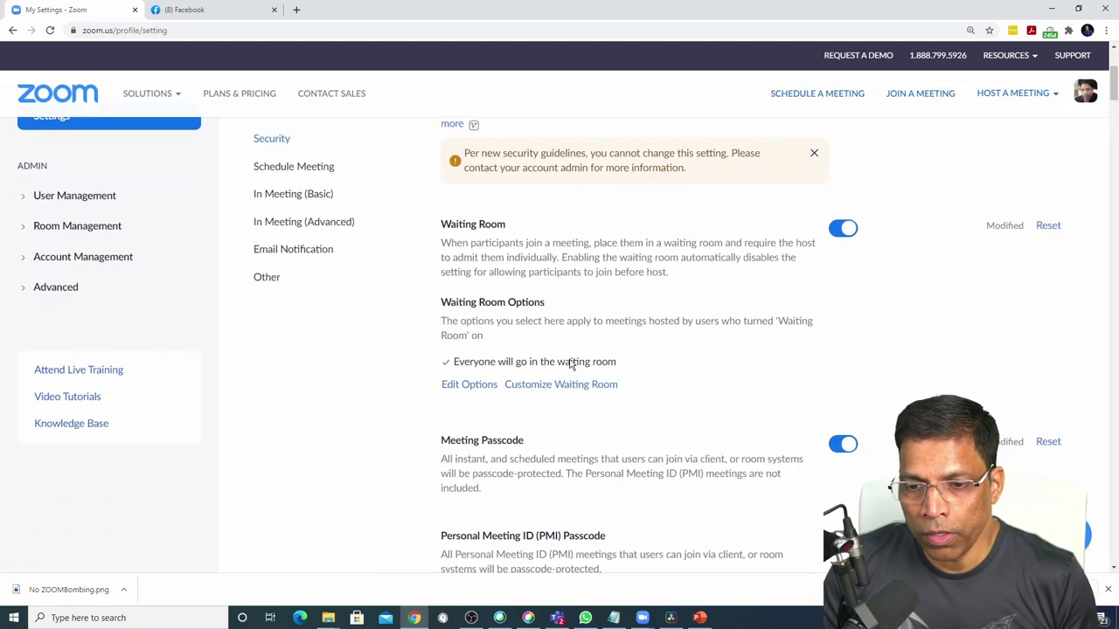
scroll(570, 365, "down", 10)
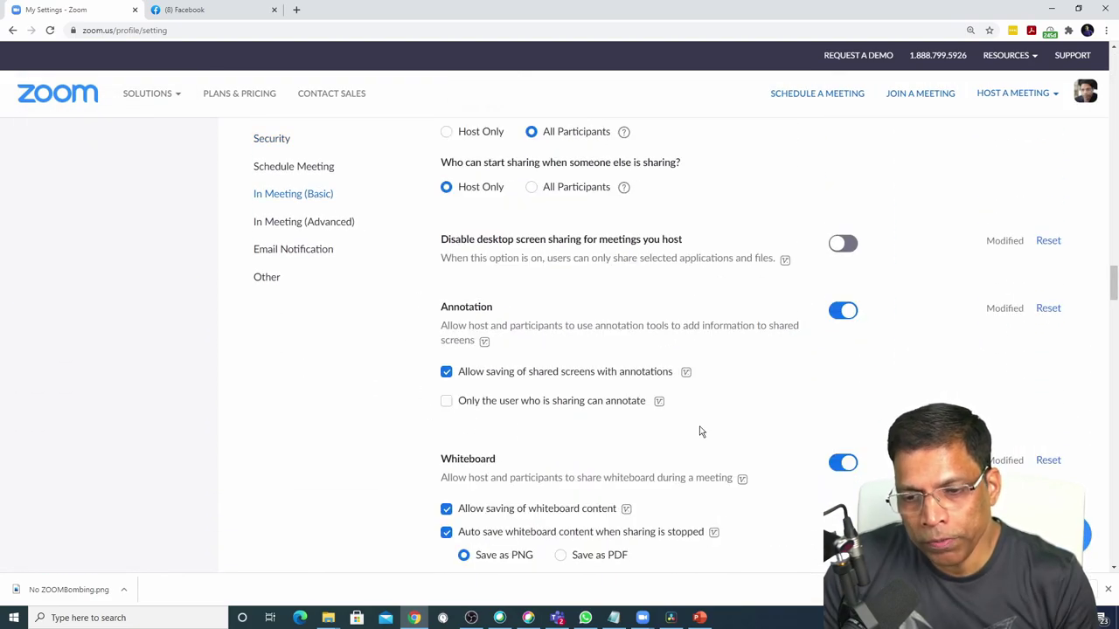
left_click(842, 311)
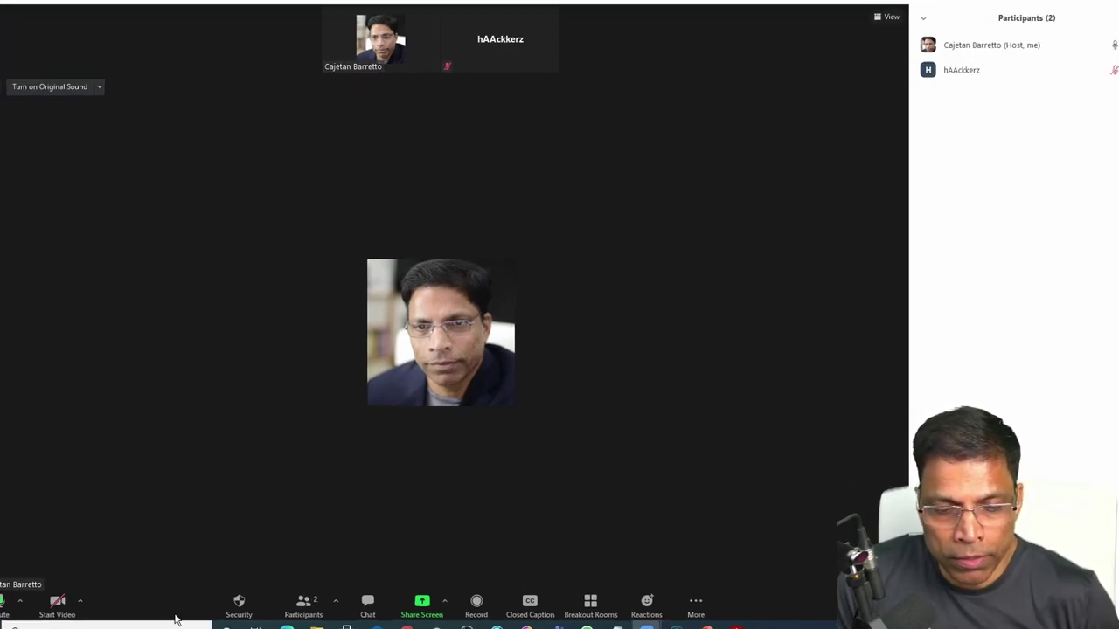
- Switch to the Zoom meeting and disallow participants to unmute themselves in the security options
left_click(239, 603)
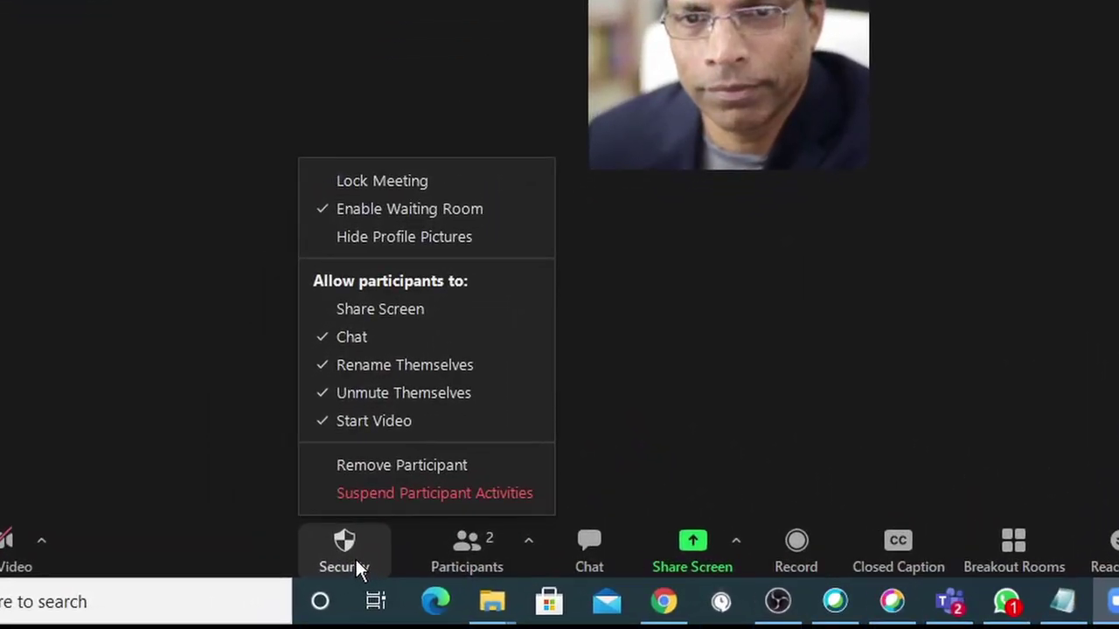
left_click(403, 393)
left_click(345, 544)
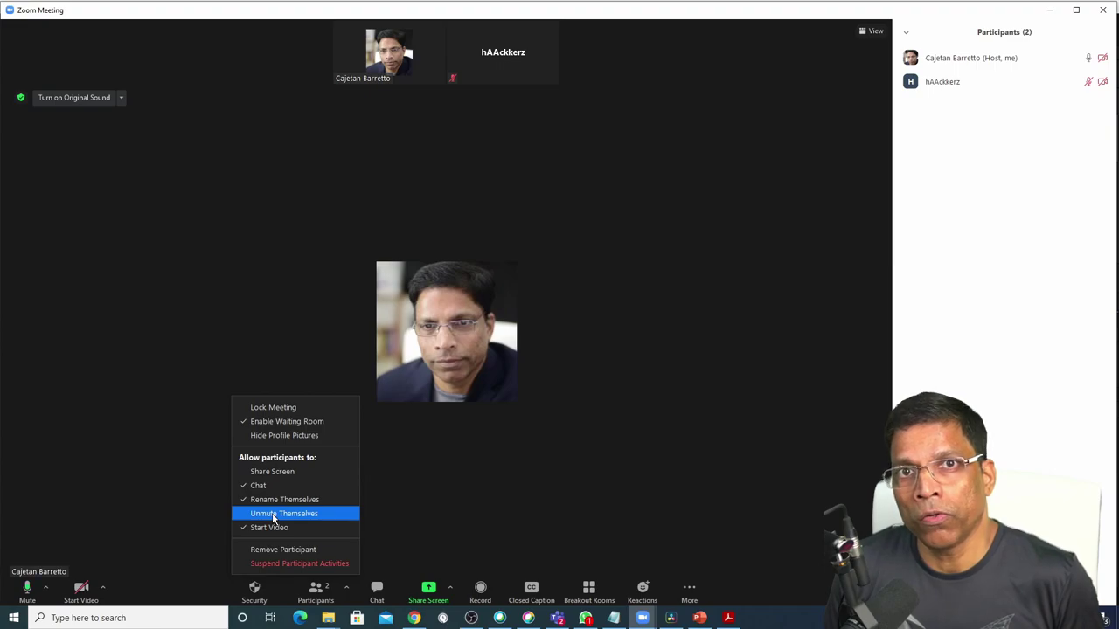
left_click(274, 514)
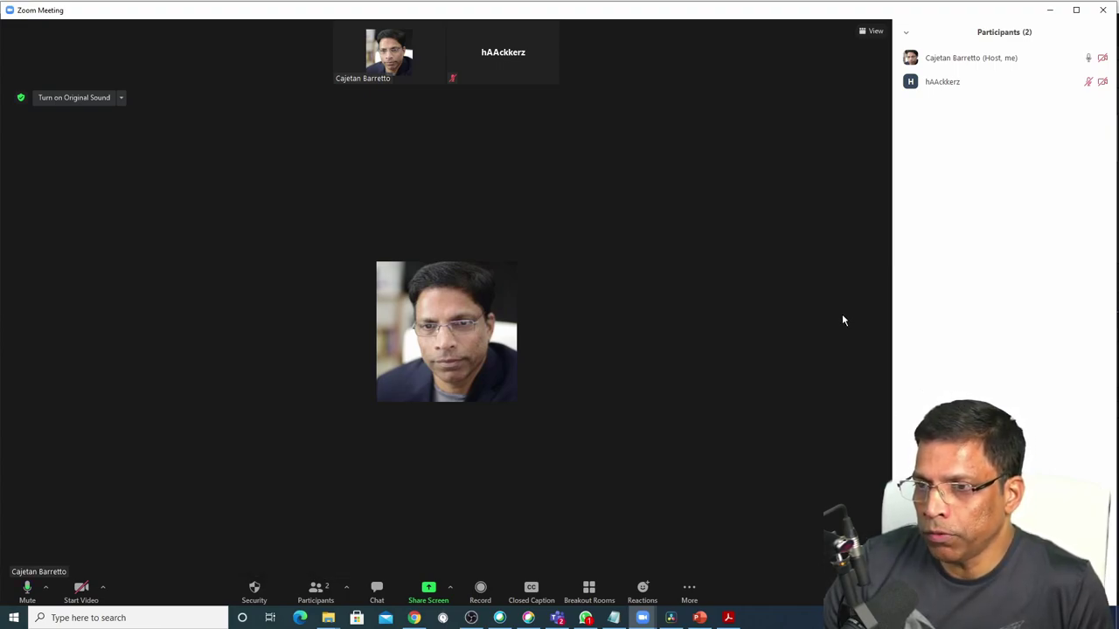
mouse_move(1049, 90)
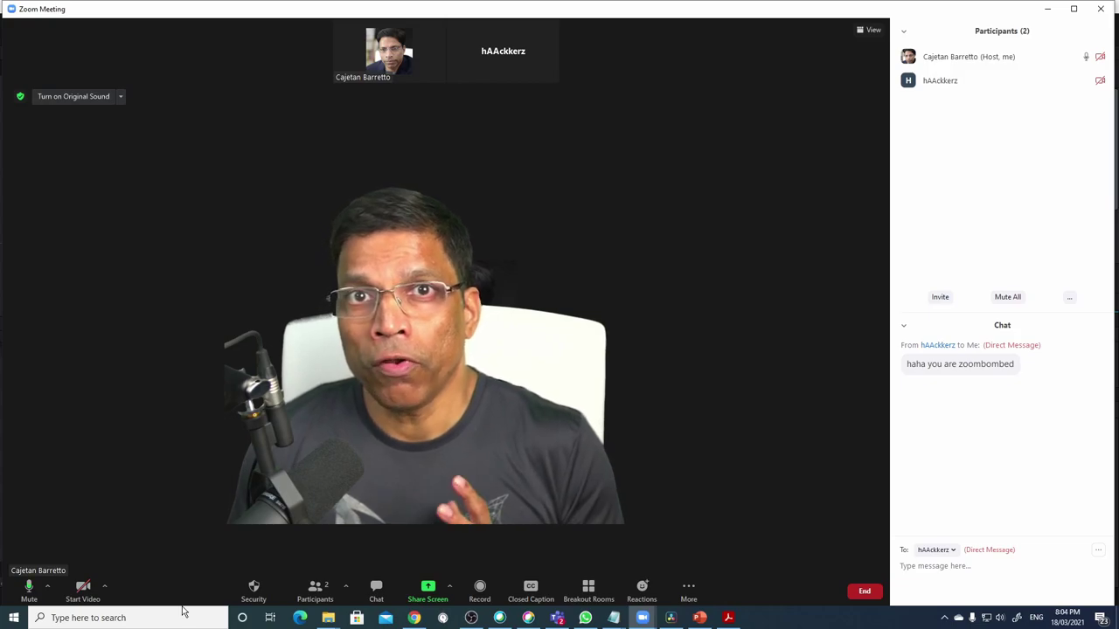
- Review the participants' Chat permission in the security options and open the additional options of the meeting chat
left_click(257, 593)
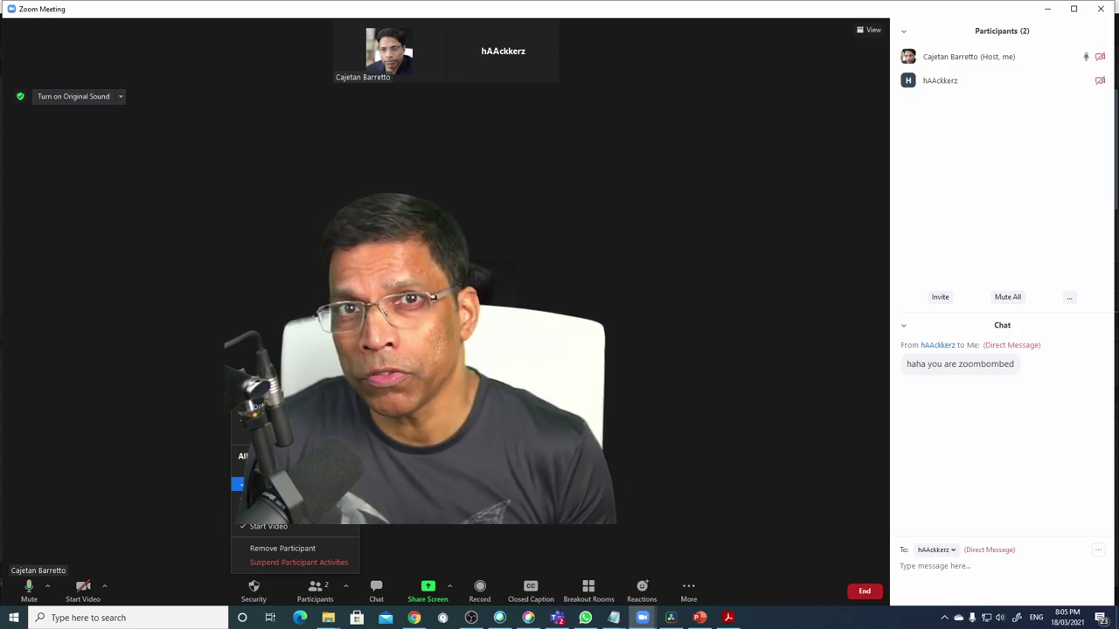
left_click(907, 358)
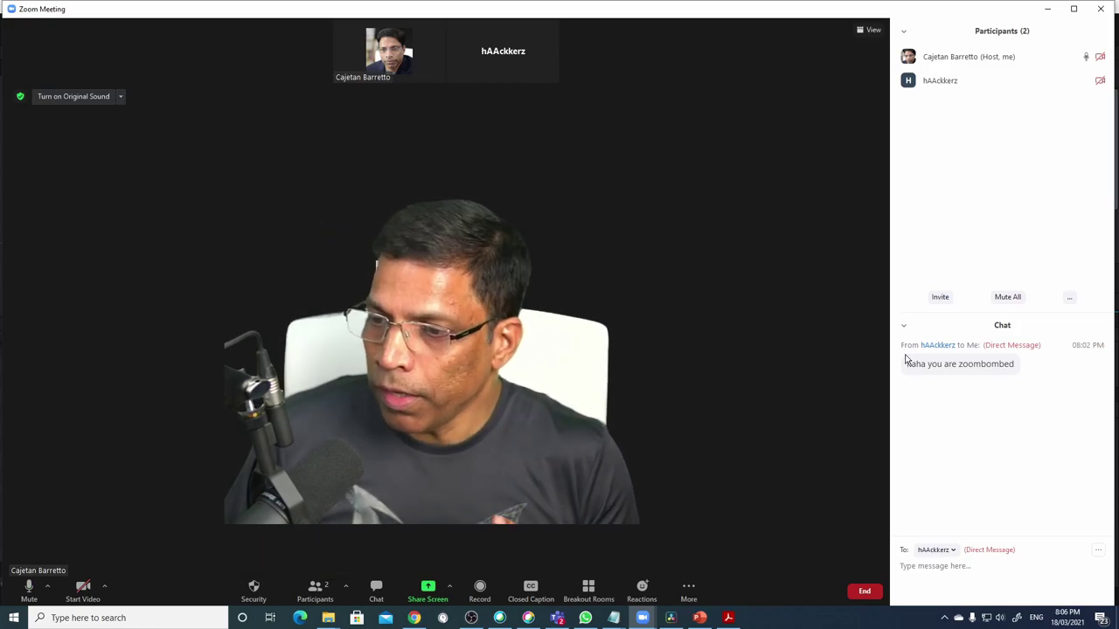
left_click(1100, 552)
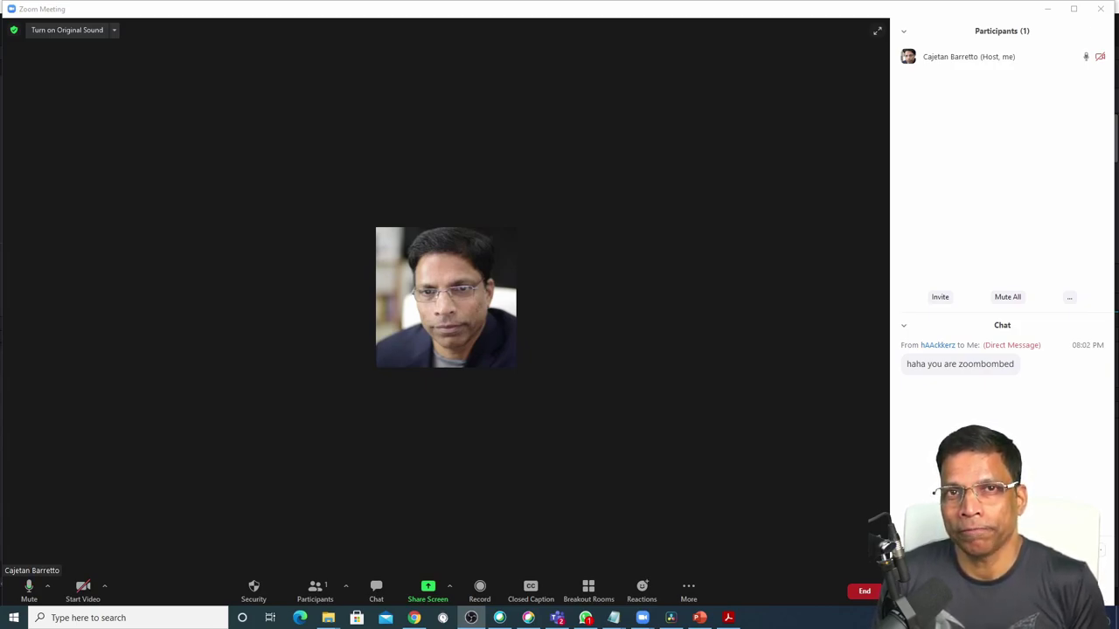
- Review the Enable Waiting Room security option and the admission choices for the participant in the waiting room
left_click(196, 598)
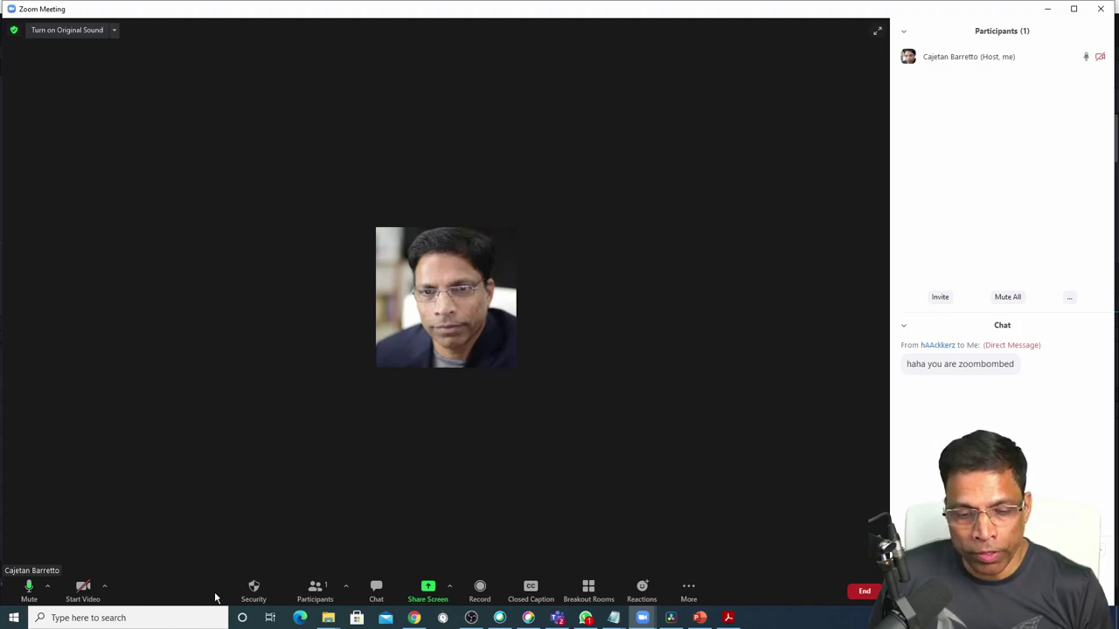
left_click(253, 590)
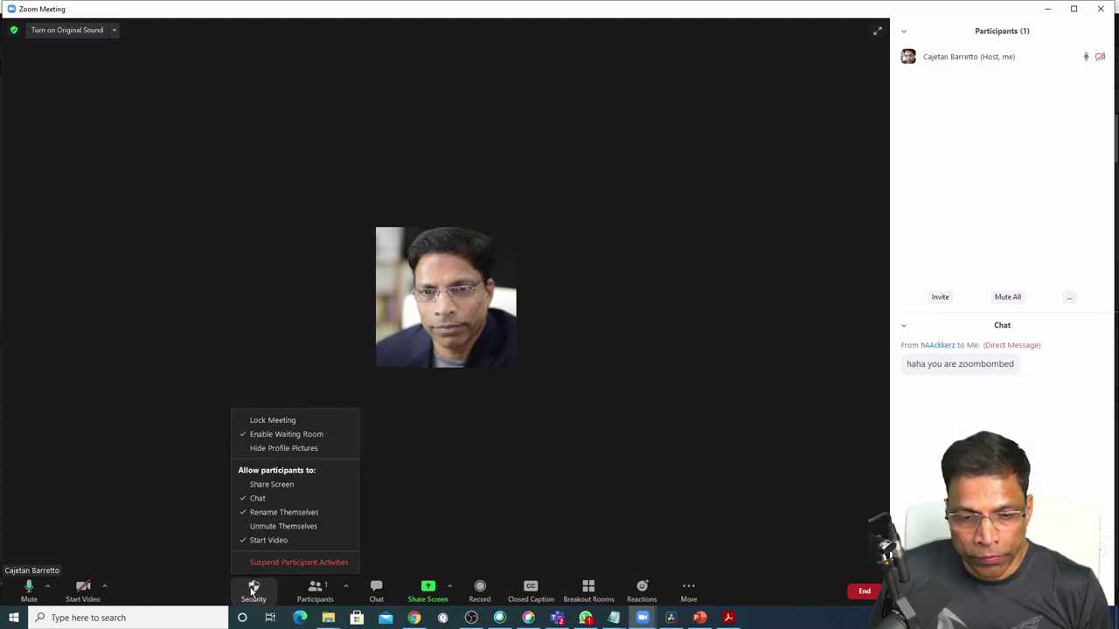
left_click(286, 434)
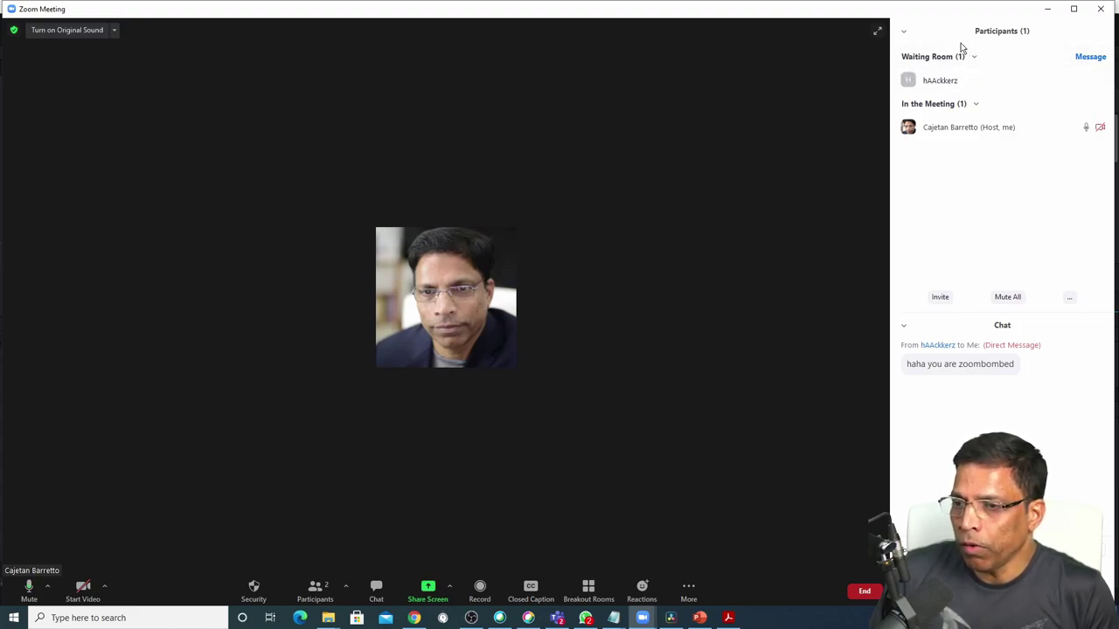
mouse_move(962, 79)
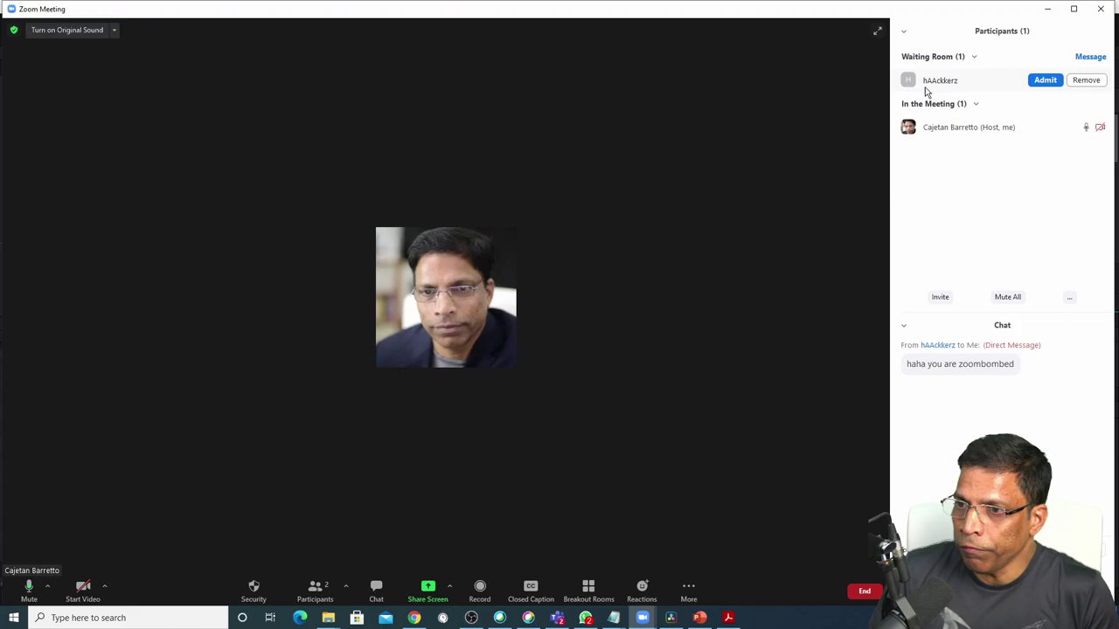